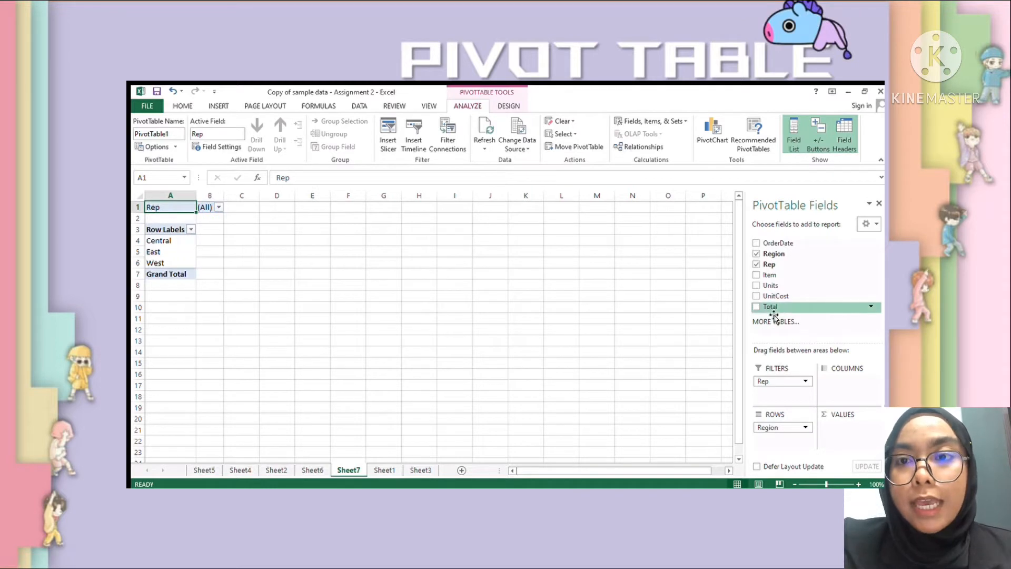
- Add the Total field to the pivot table's values so it is summed for each region
left_click_drag(768, 309, 846, 442)
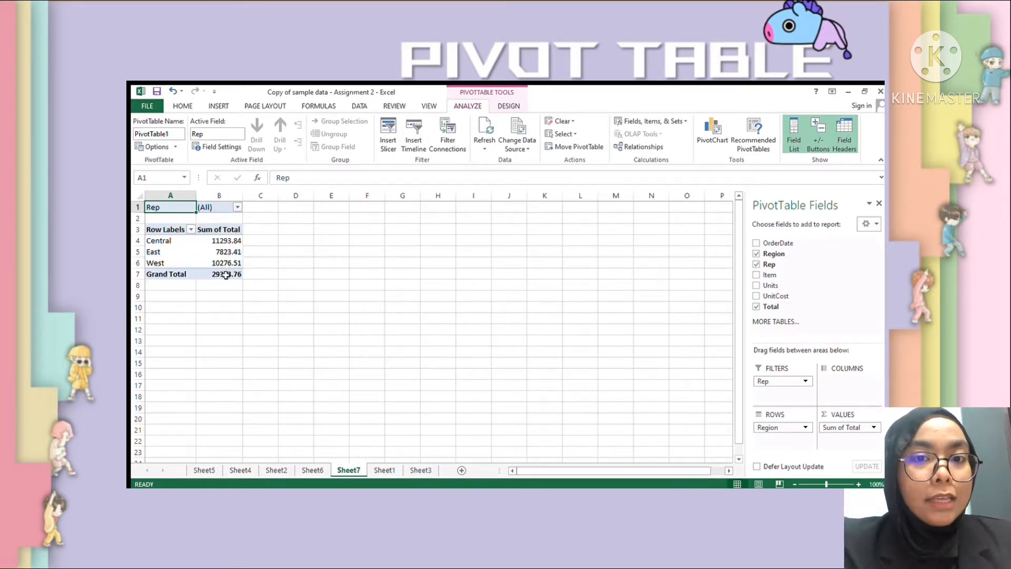
left_click(222, 244)
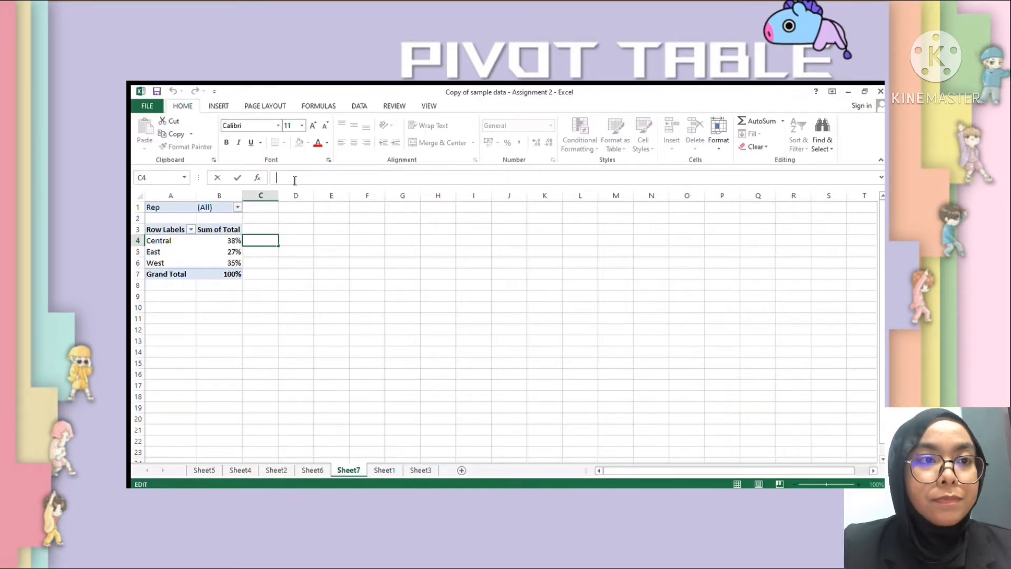
- Enter the formula =1-B4 in cell C4 to calculate the Central region's remaining percentage
type("=")
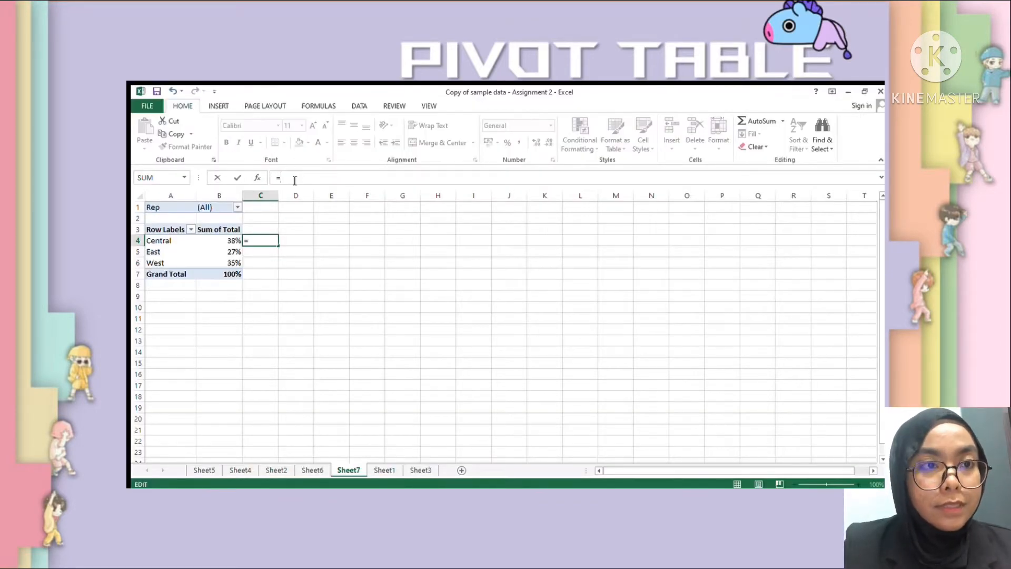
type("1")
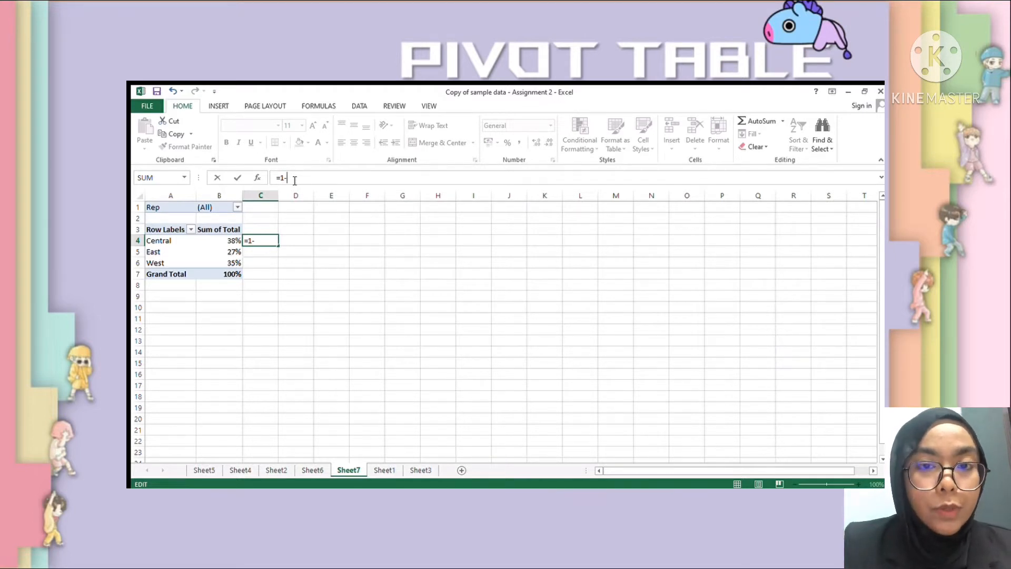
type("-B")
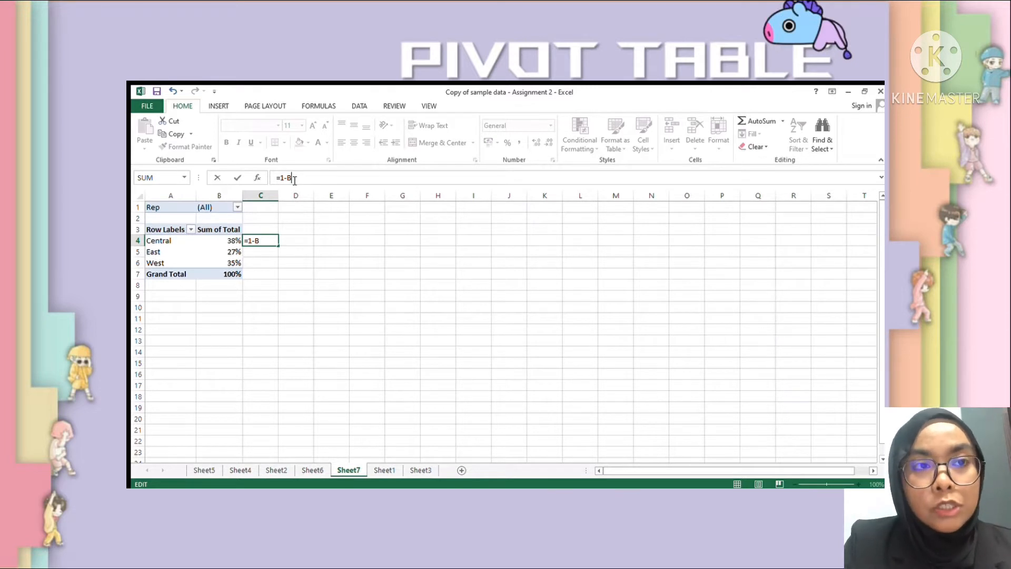
type("4")
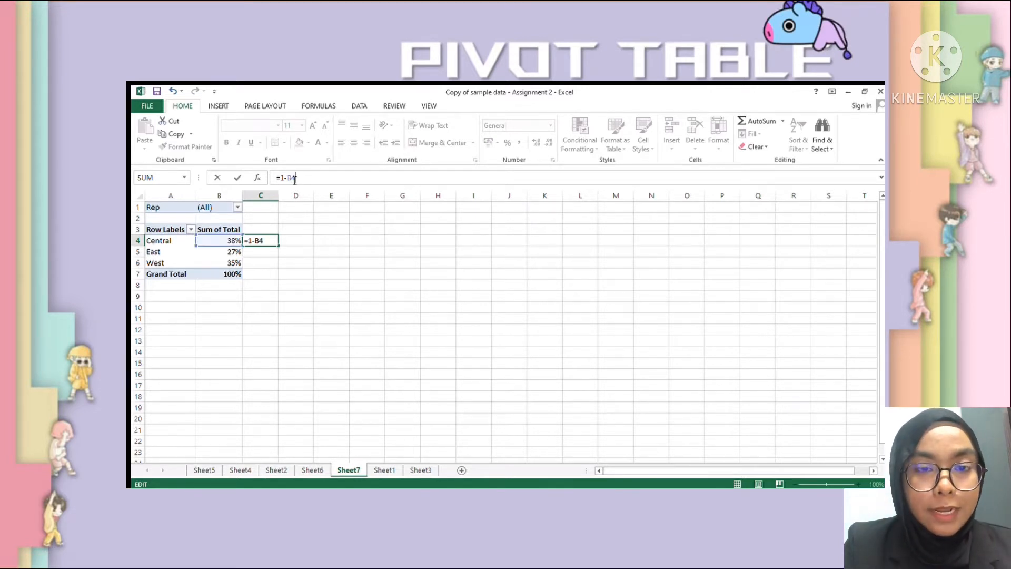
key("Return")
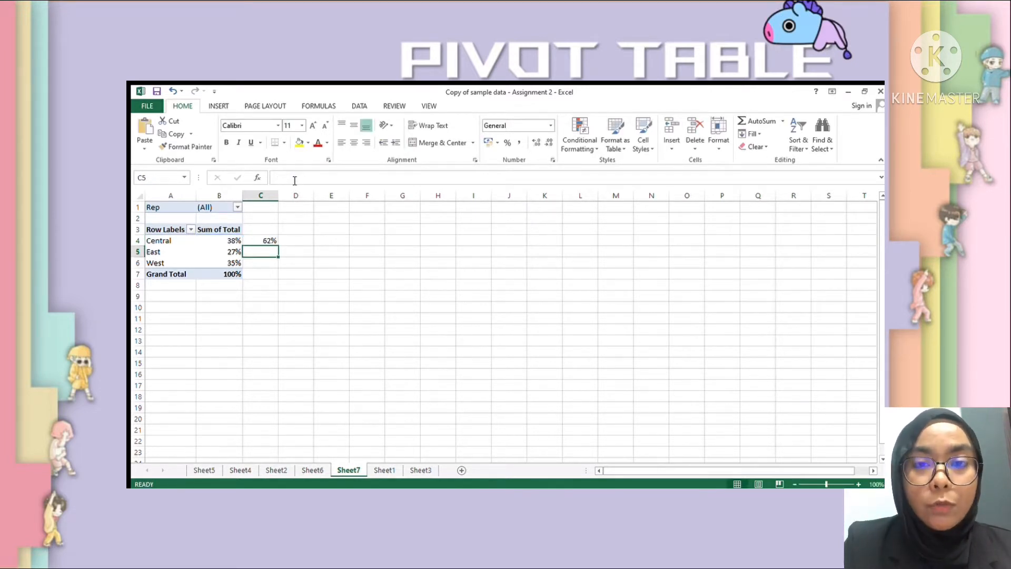
left_click(265, 241)
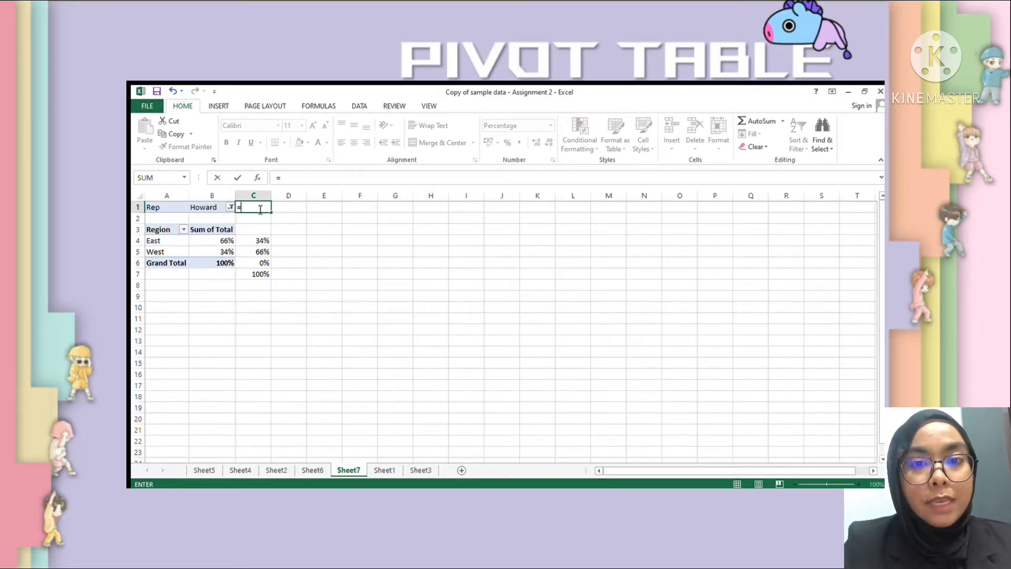
- Enter a formula in cell C1 that joins the rep name in B1 with an empty string and the text "Sales"
type("B1")
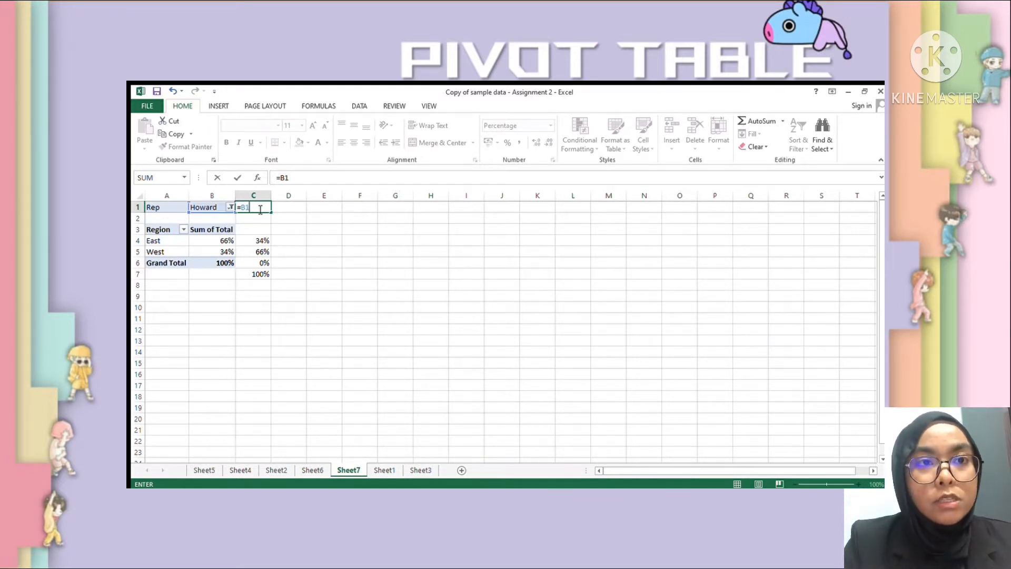
type("&")
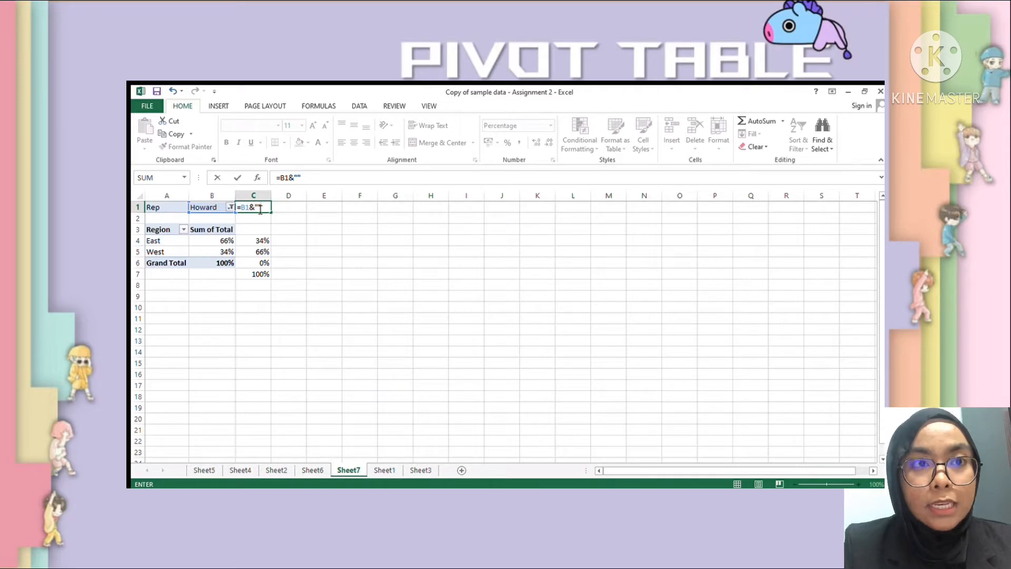
type("\"\"")
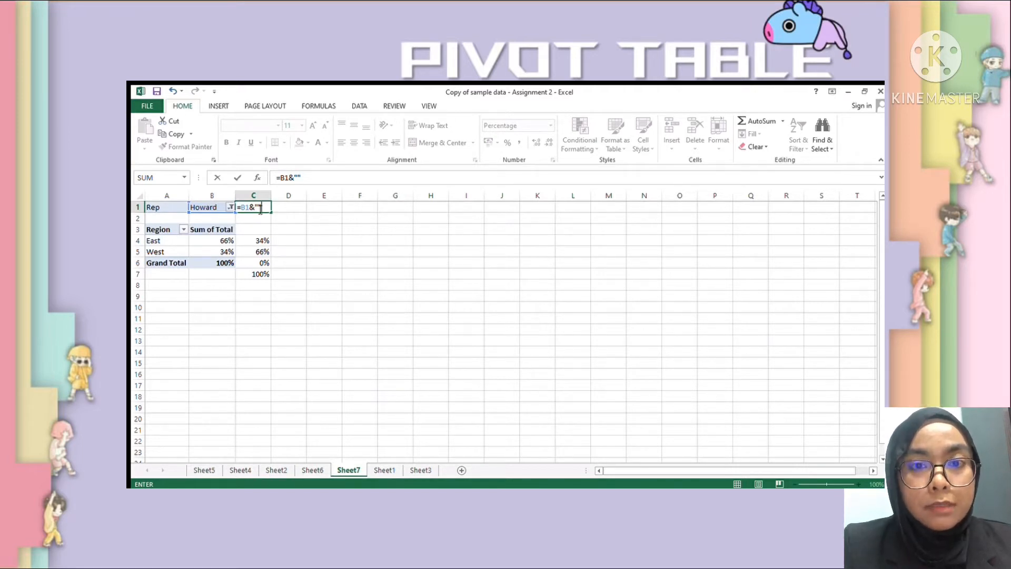
type("&")
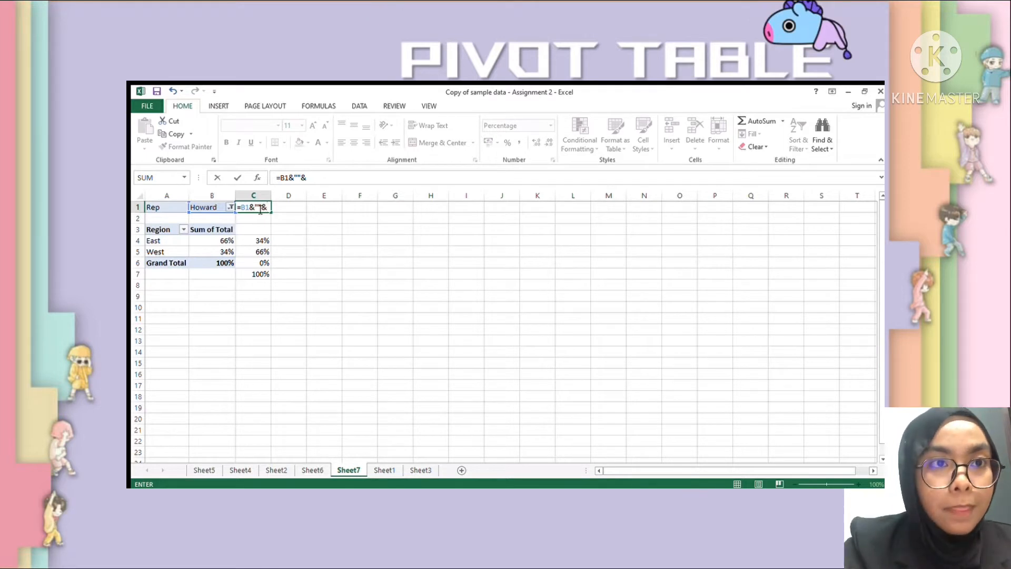
type("\"Sa")
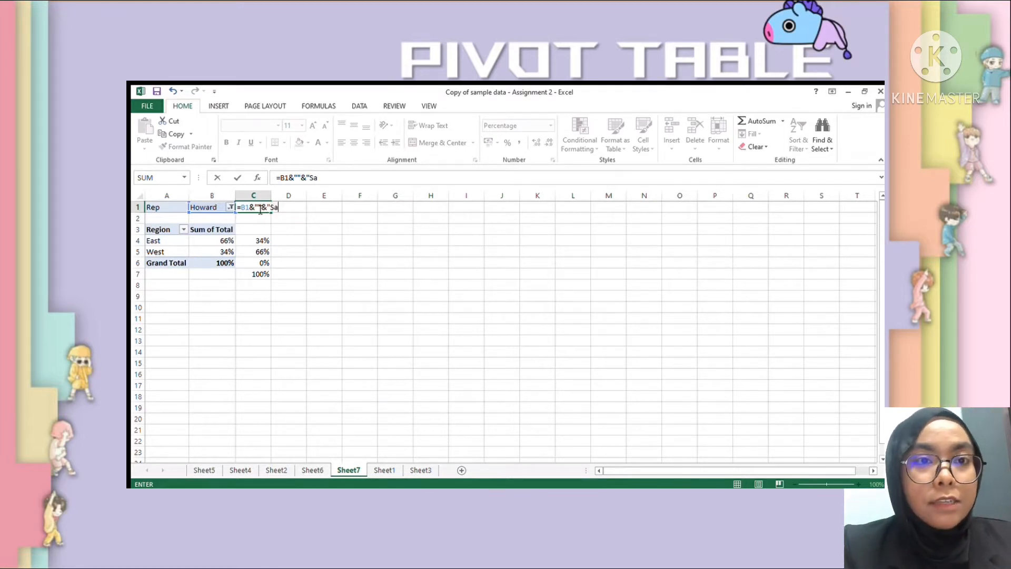
type("les")
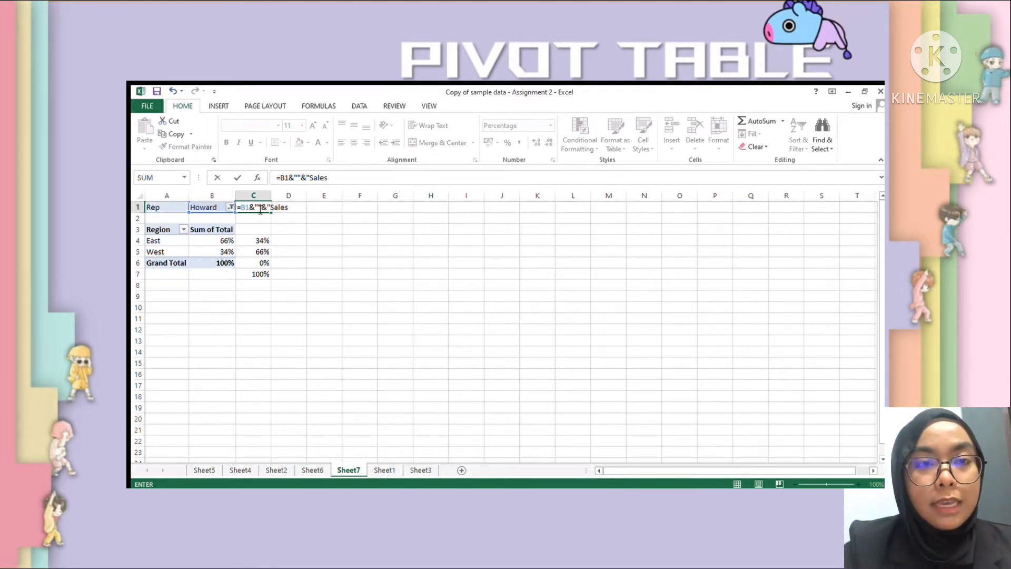
key("Return")
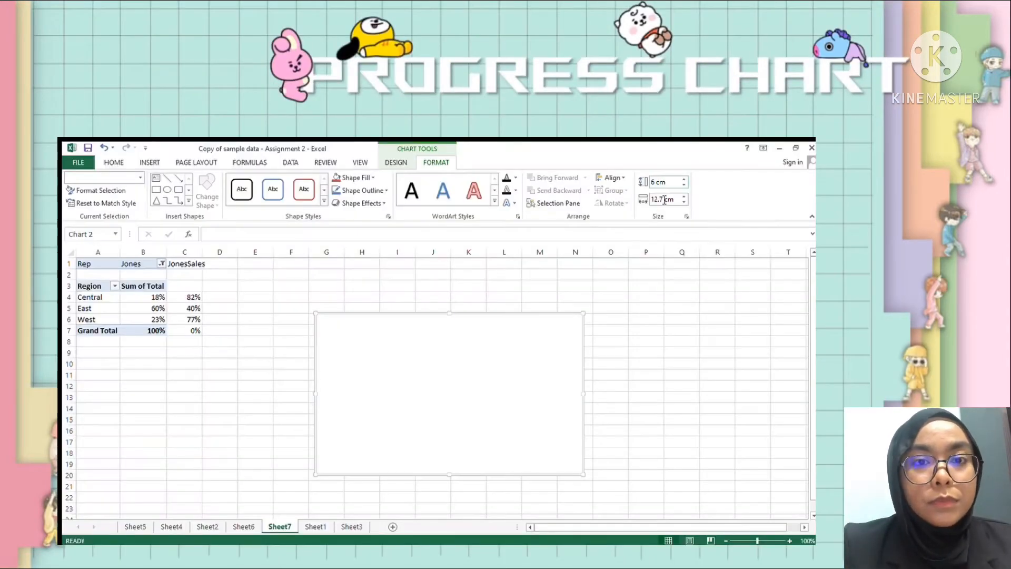
- Set the blank chart's width to 6 cm
left_click(665, 200)
key("BackSpace")
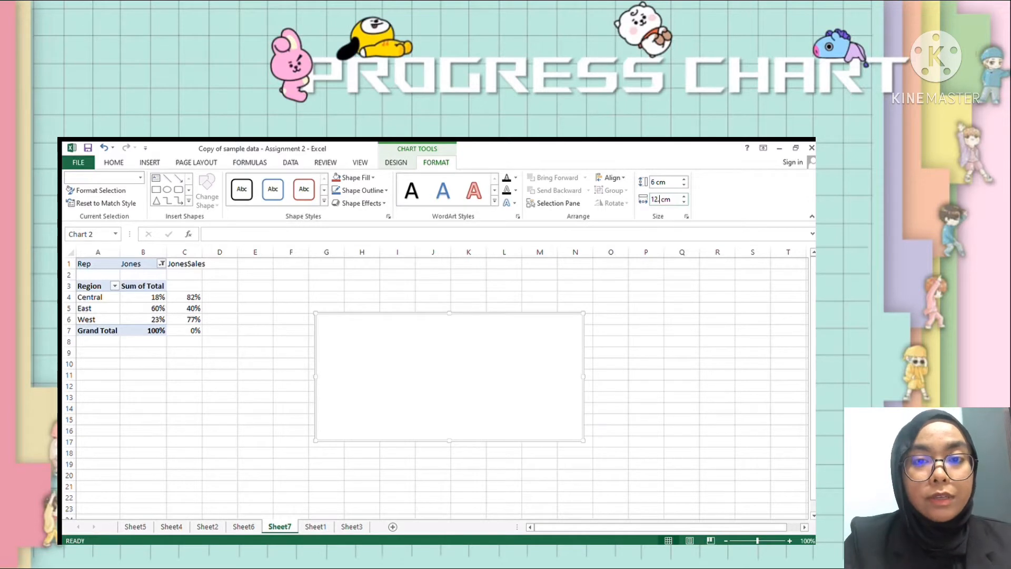
type("6")
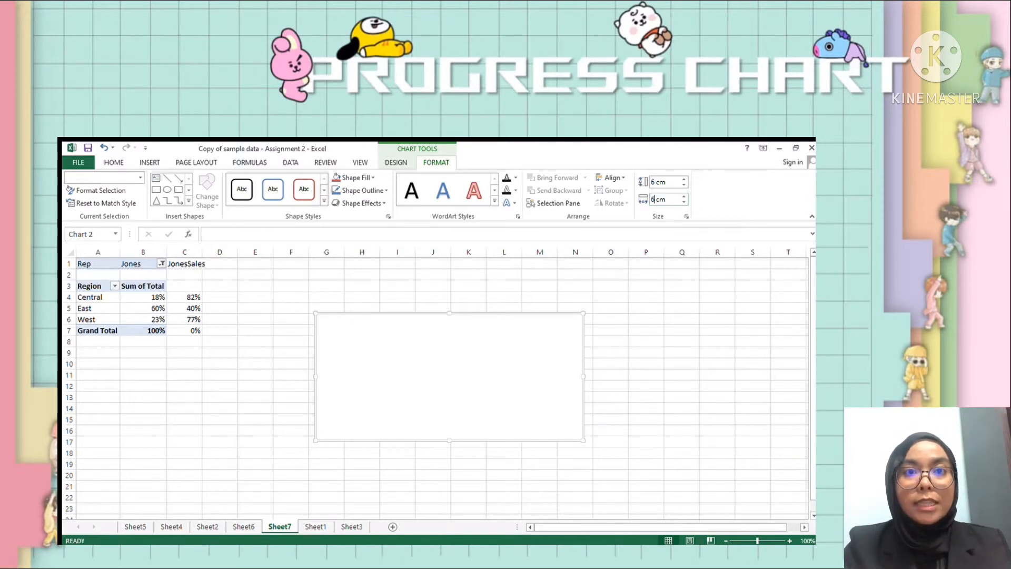
key("Return")
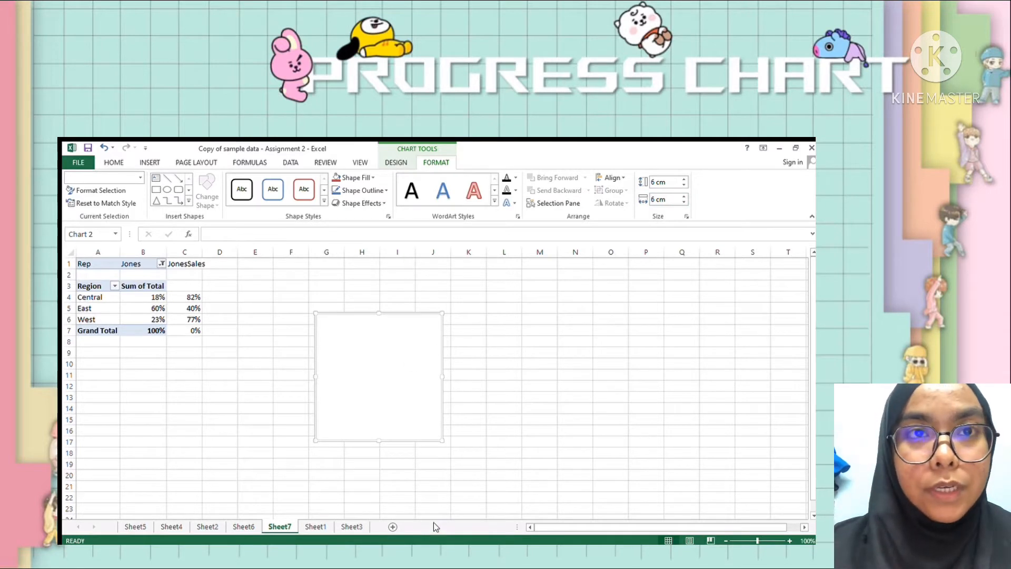
- Add a series of twenty equal values of 1 to the blank doughnut chart and remove its title and legend
right_click(440, 426)
left_click(463, 442)
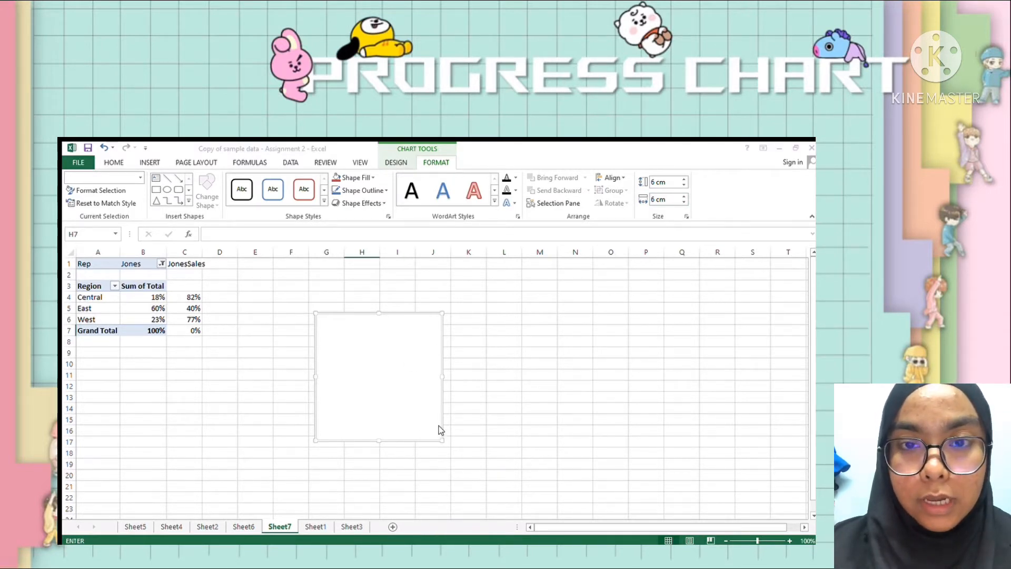
left_click(302, 356)
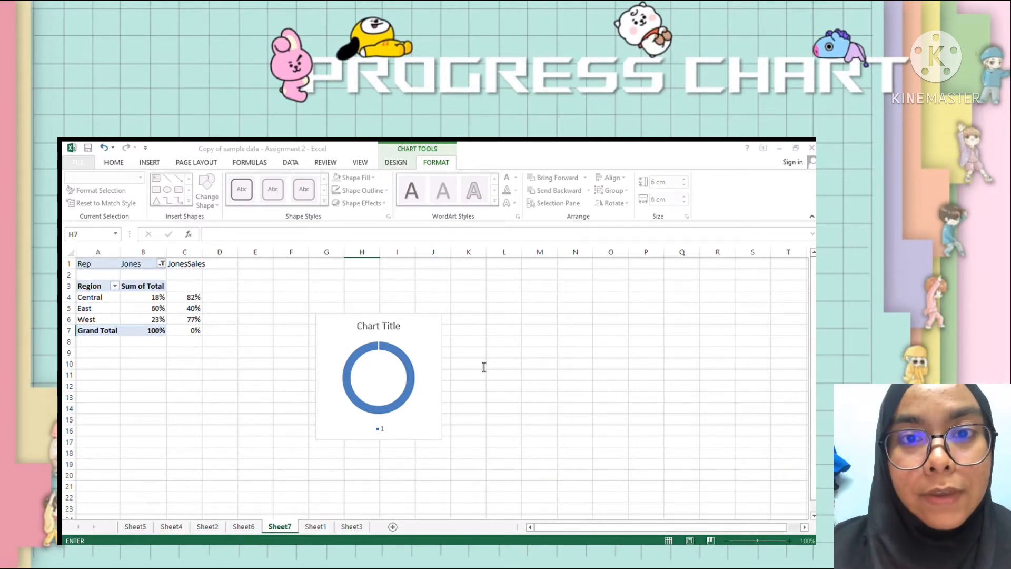
left_click(560, 377)
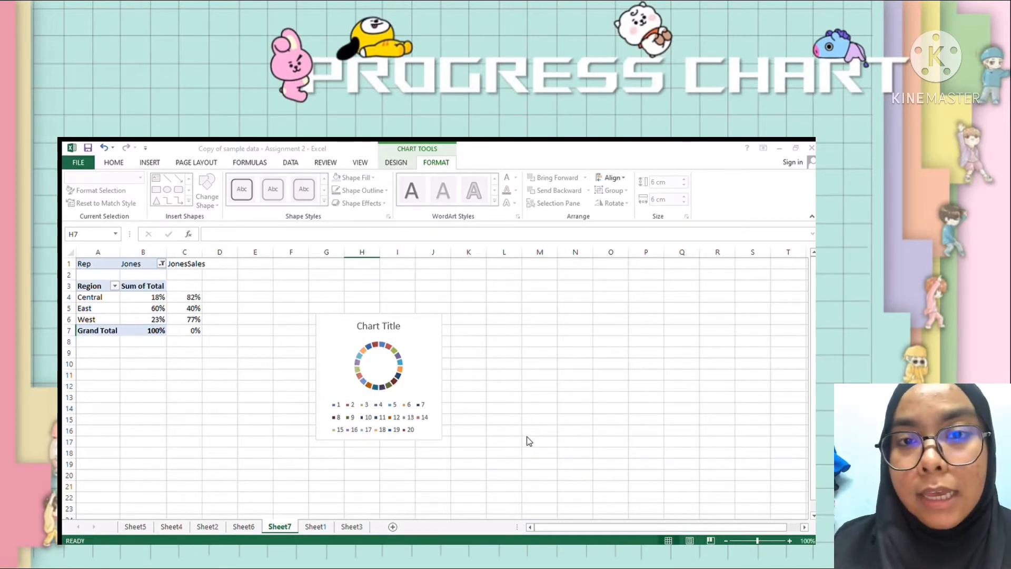
left_click(481, 331)
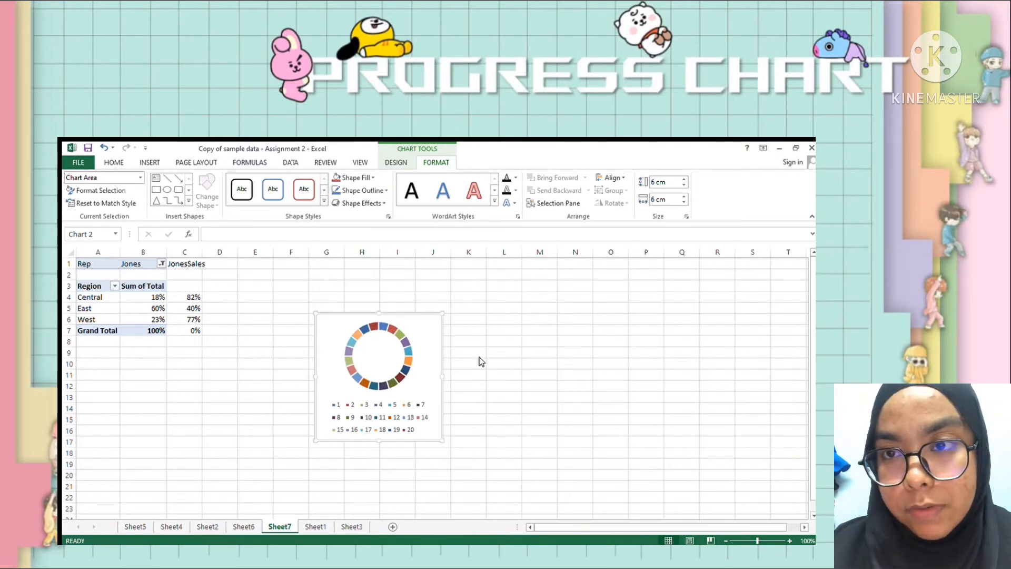
left_click(480, 357)
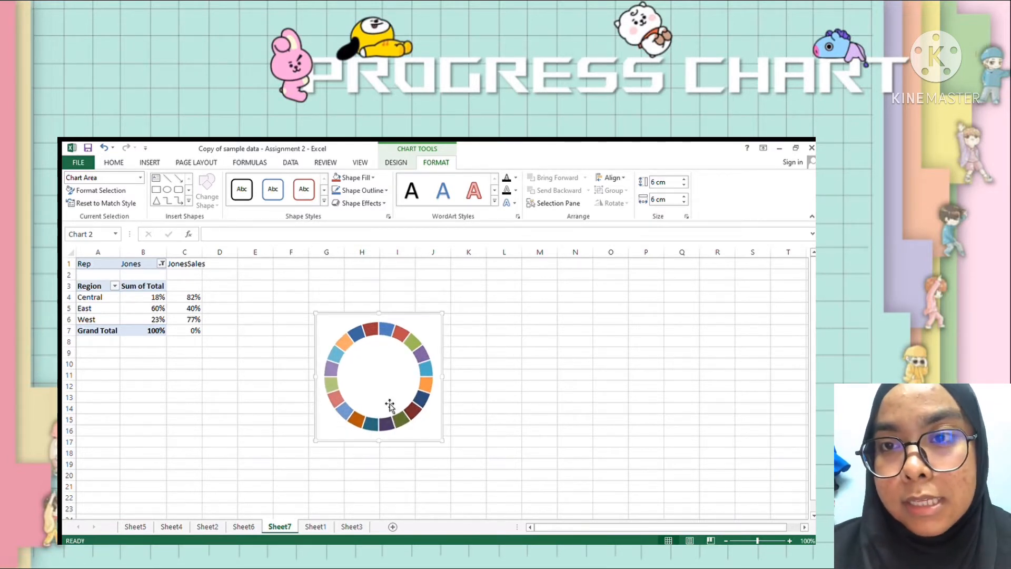
- Apply one solid fill to all slices of the doughnut series and close the series formatting
double_click(388, 403)
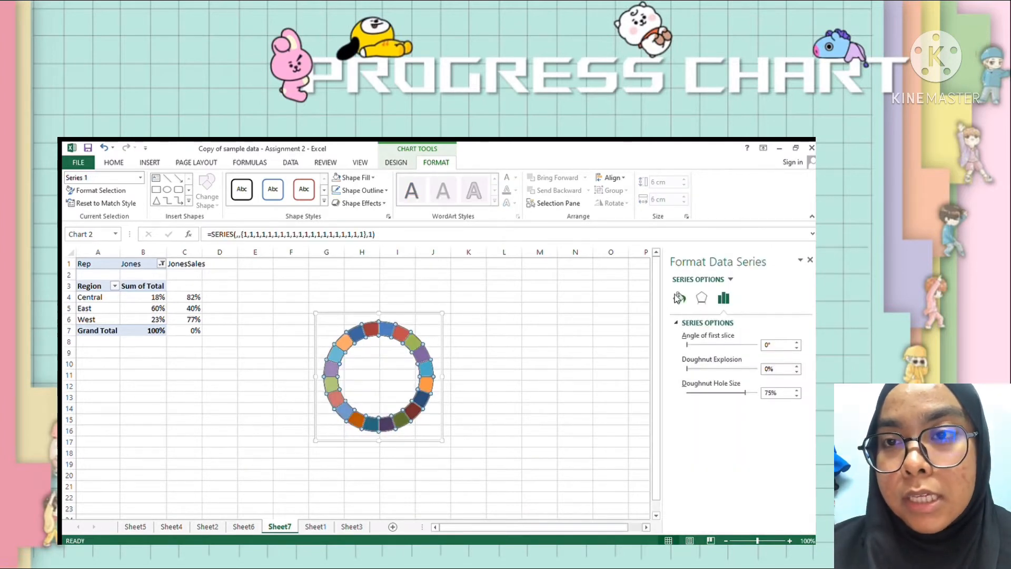
left_click(679, 298)
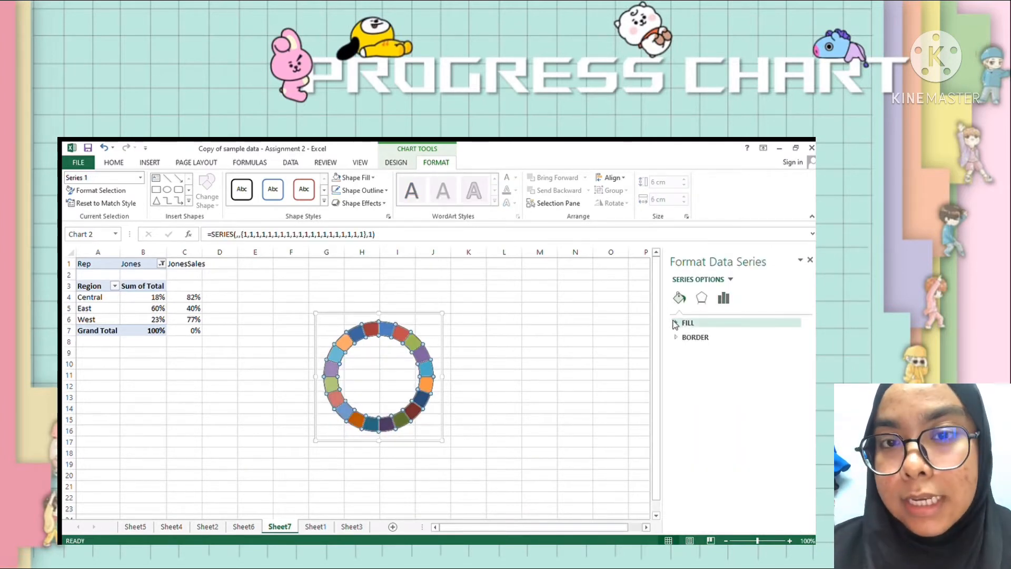
left_click(677, 323)
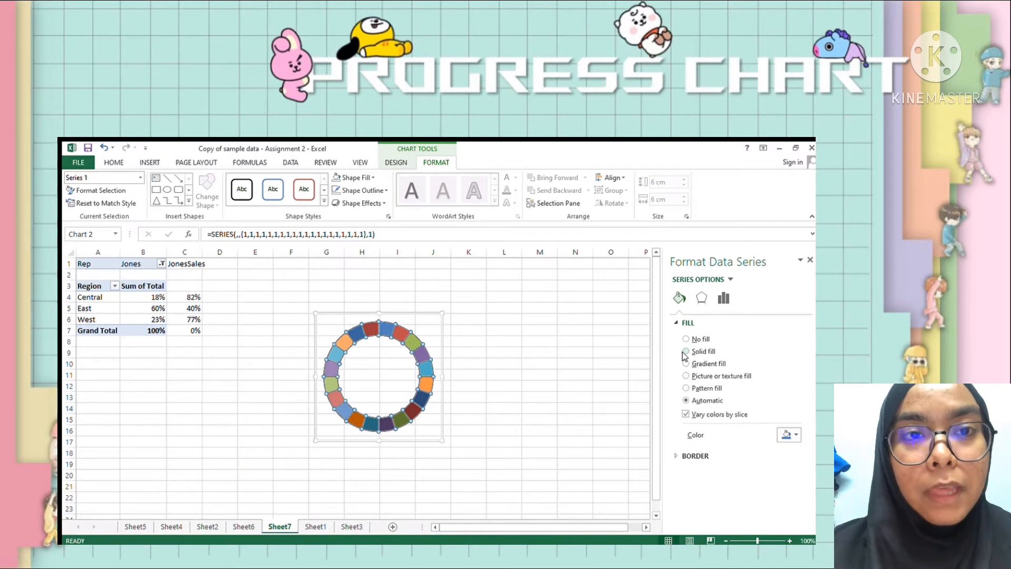
left_click(685, 353)
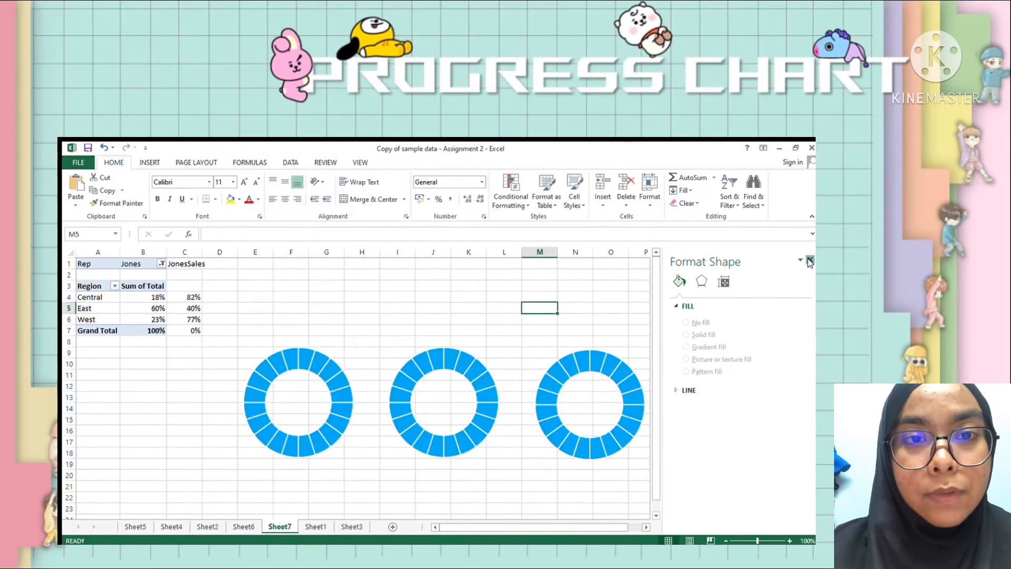
left_click(810, 260)
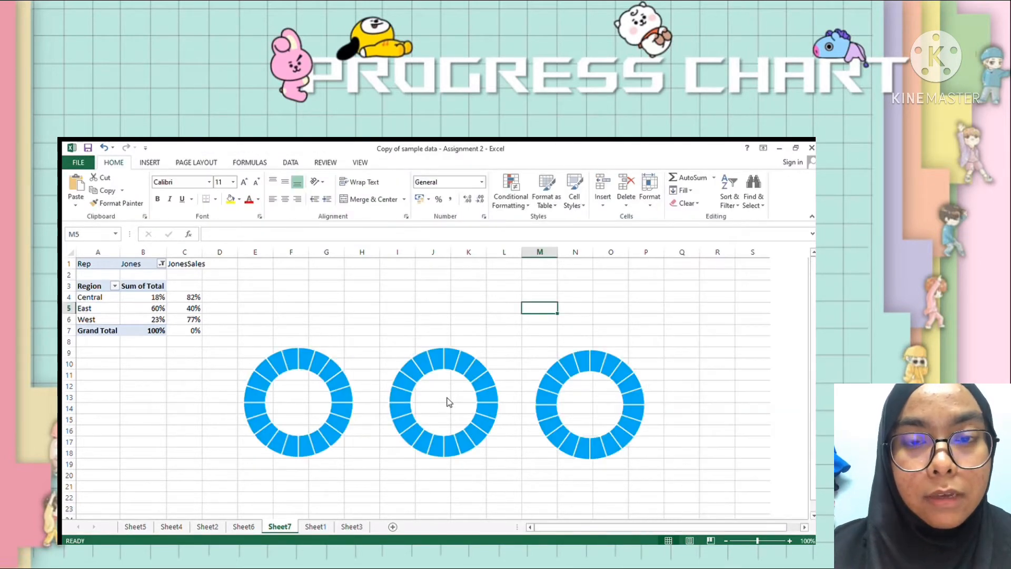
- Add a second series to the first doughnut chart, named from cell A4 (Central) with values from B4:C4
left_click(451, 402)
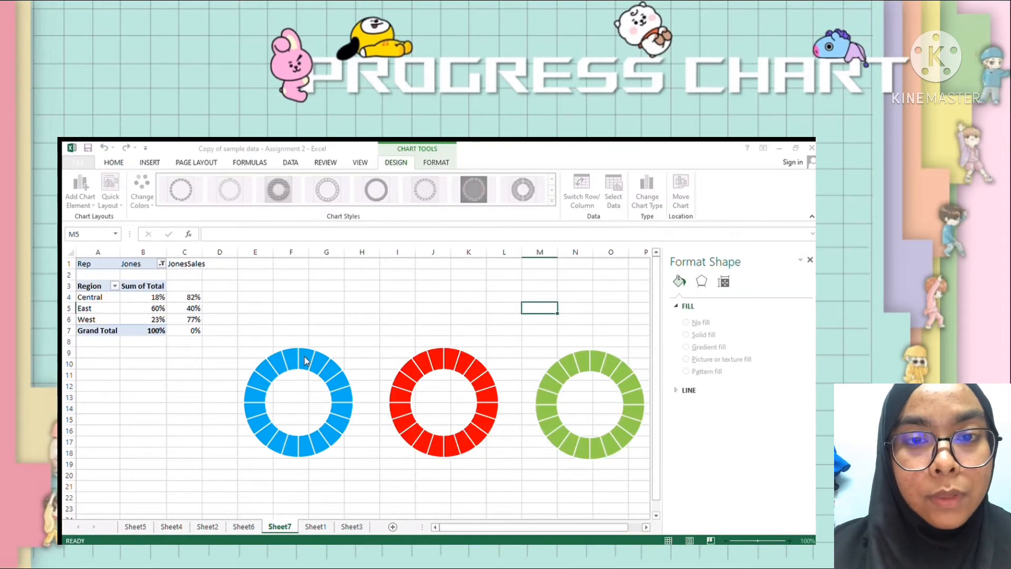
left_click(305, 357)
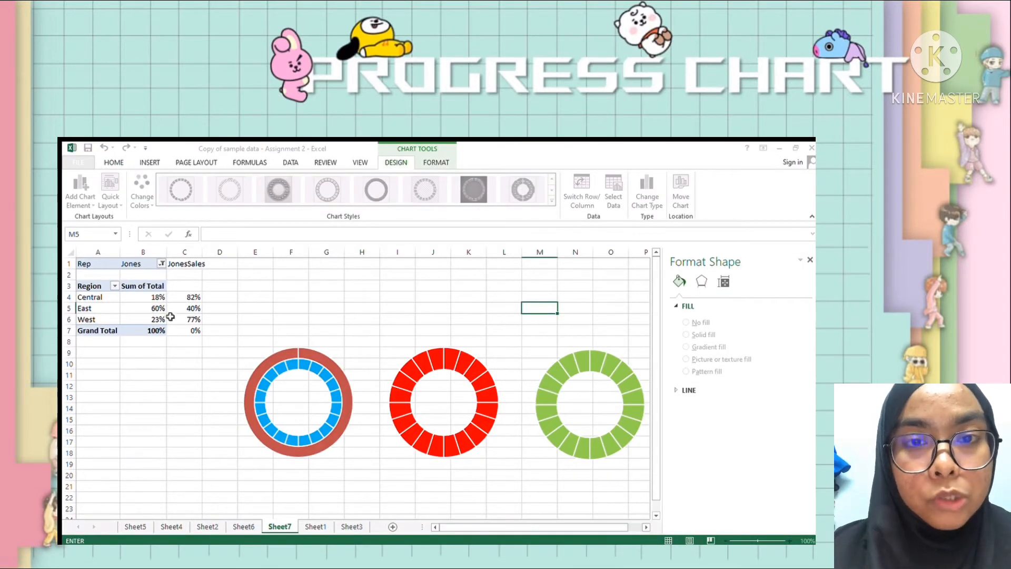
left_click(101, 300)
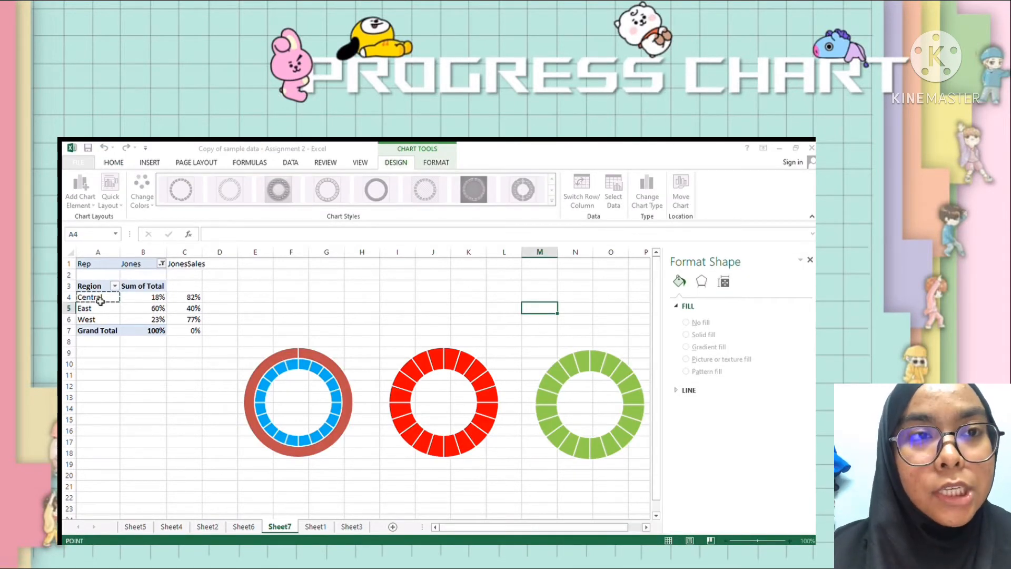
left_click(392, 376)
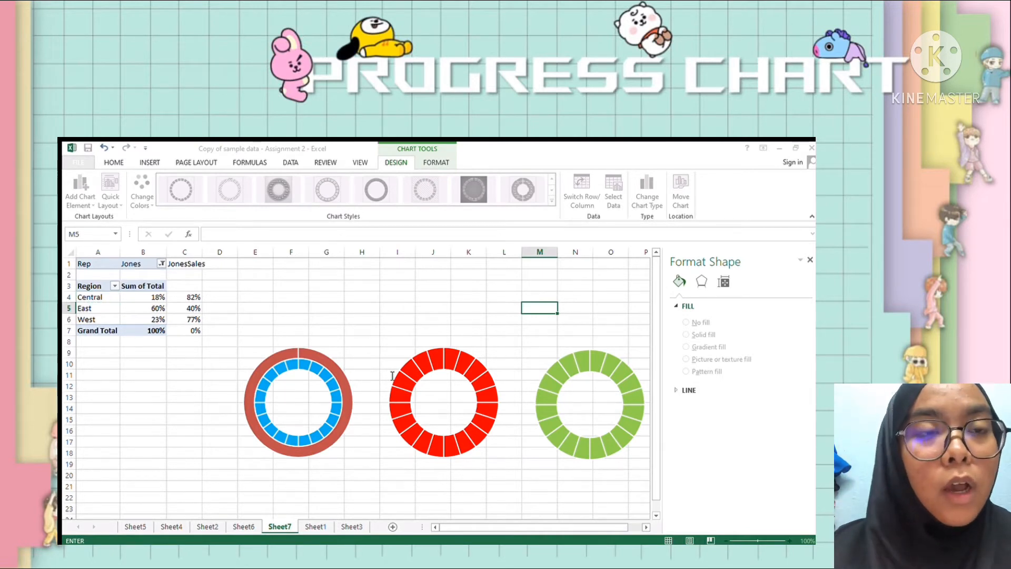
left_click(157, 298)
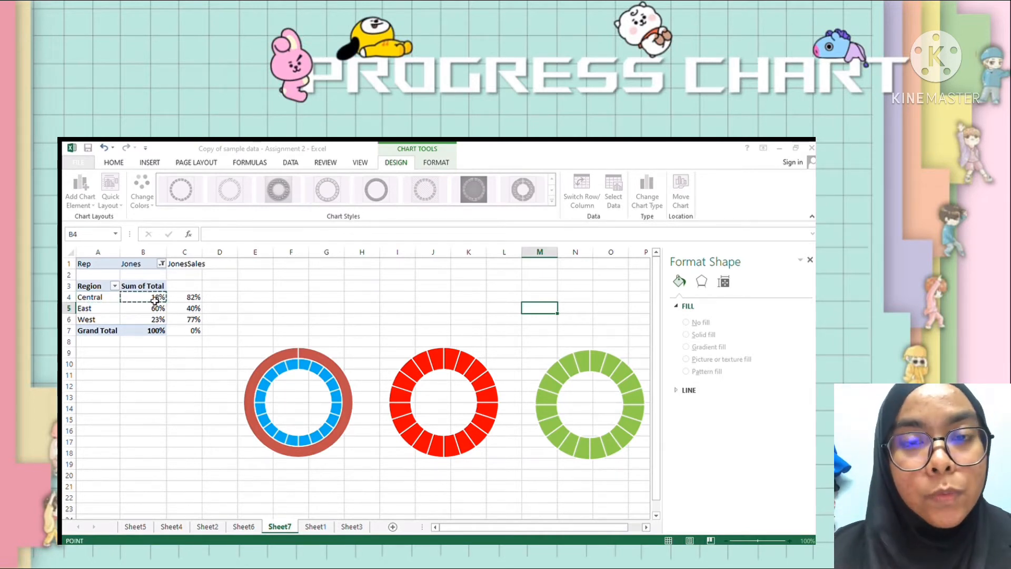
left_click_drag(157, 299, 189, 298)
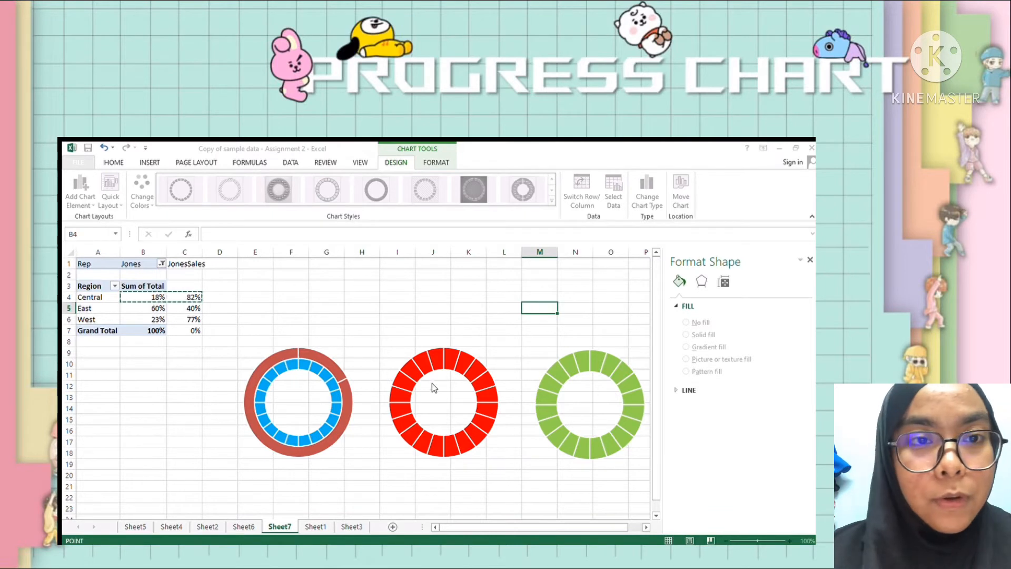
key("Return")
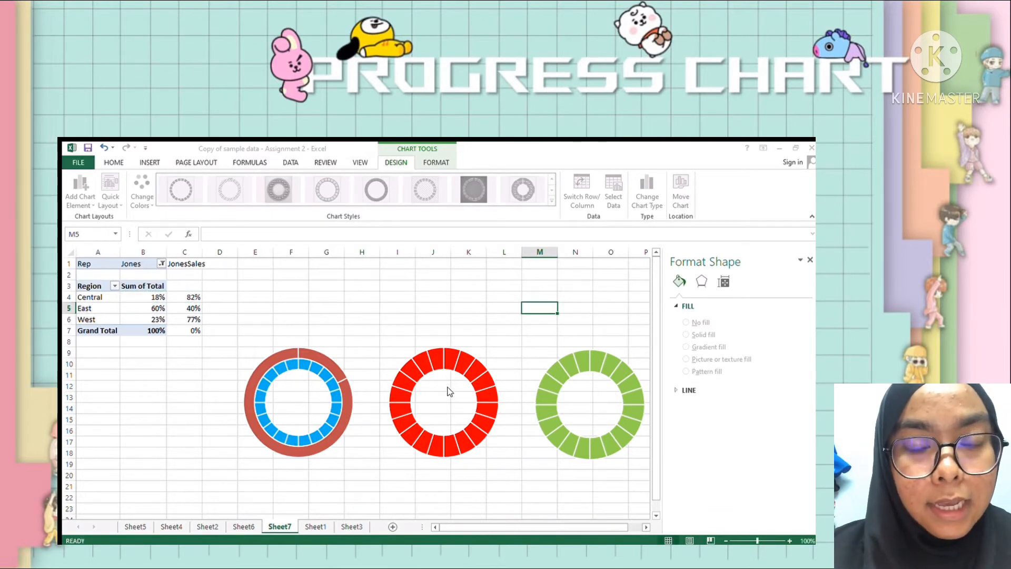
left_click(450, 445)
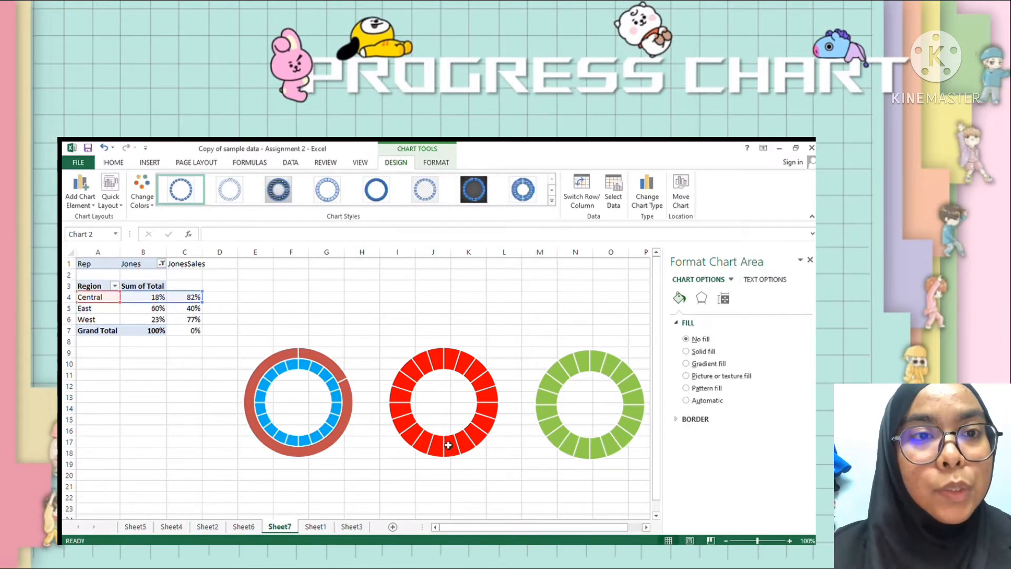
- Add a second series to the red doughnut chart, named from cell A5 (East) with values from B5:C5
left_click(449, 447)
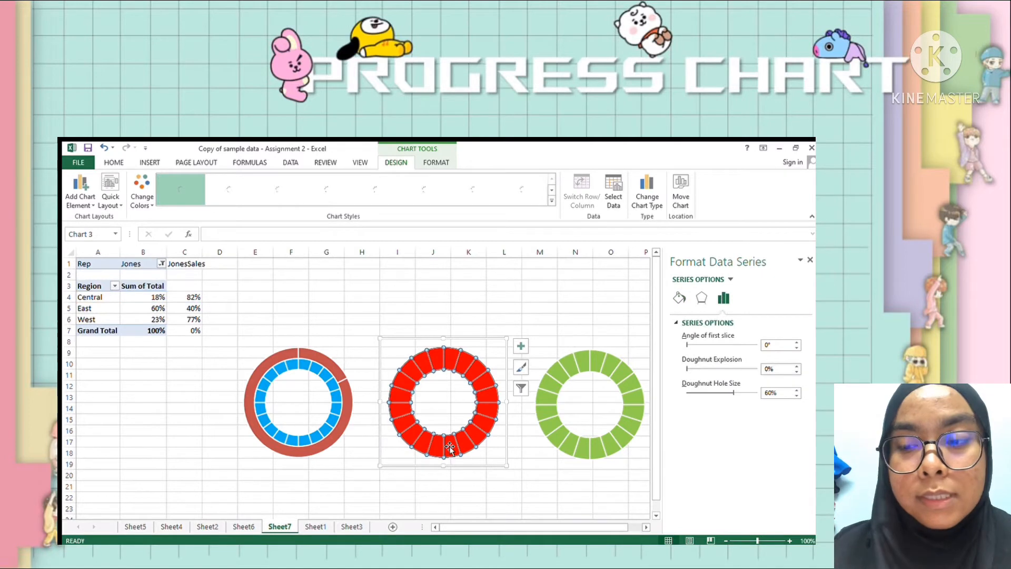
left_click(484, 387)
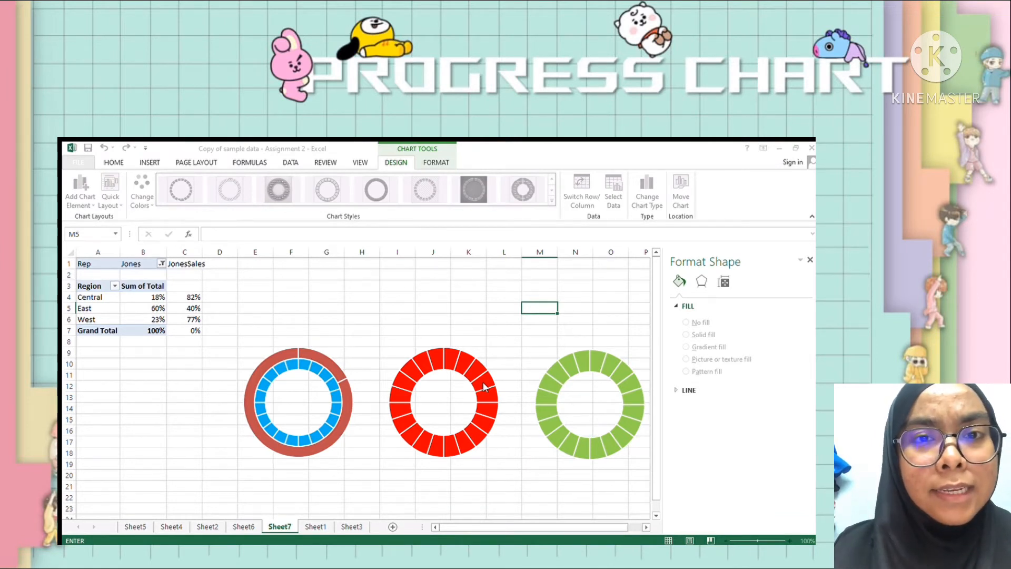
left_click(304, 355)
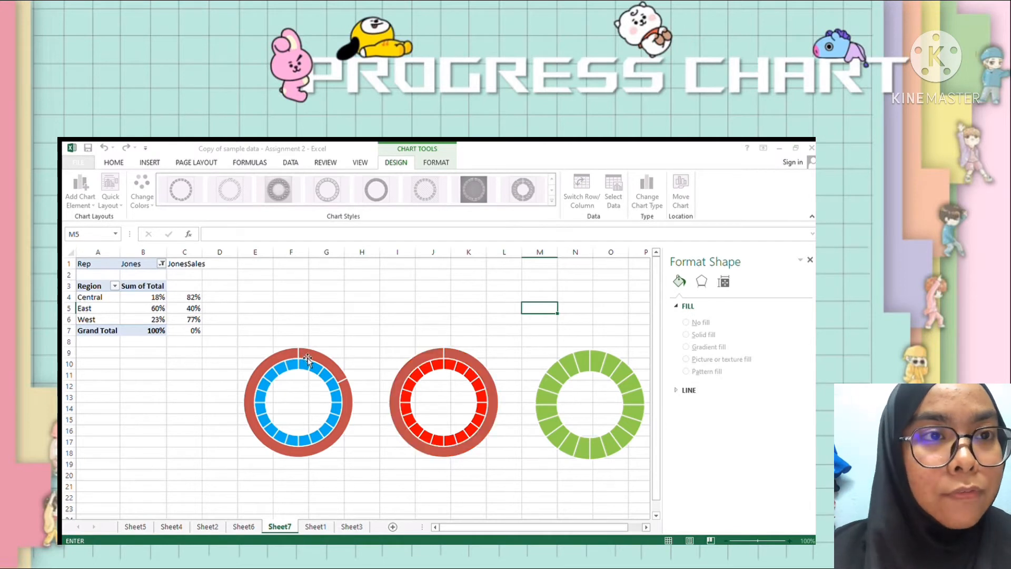
left_click(96, 310)
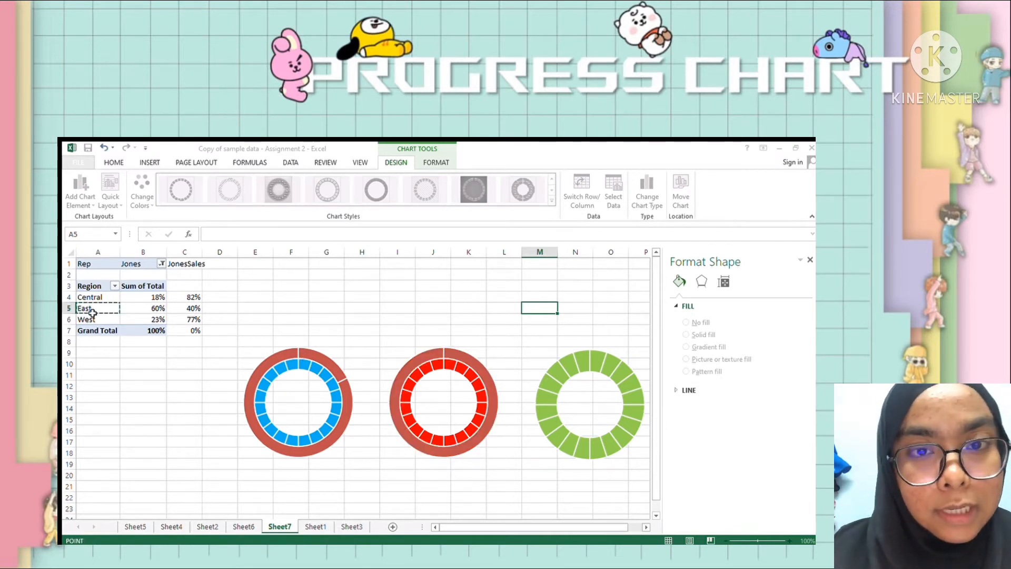
left_click(373, 374)
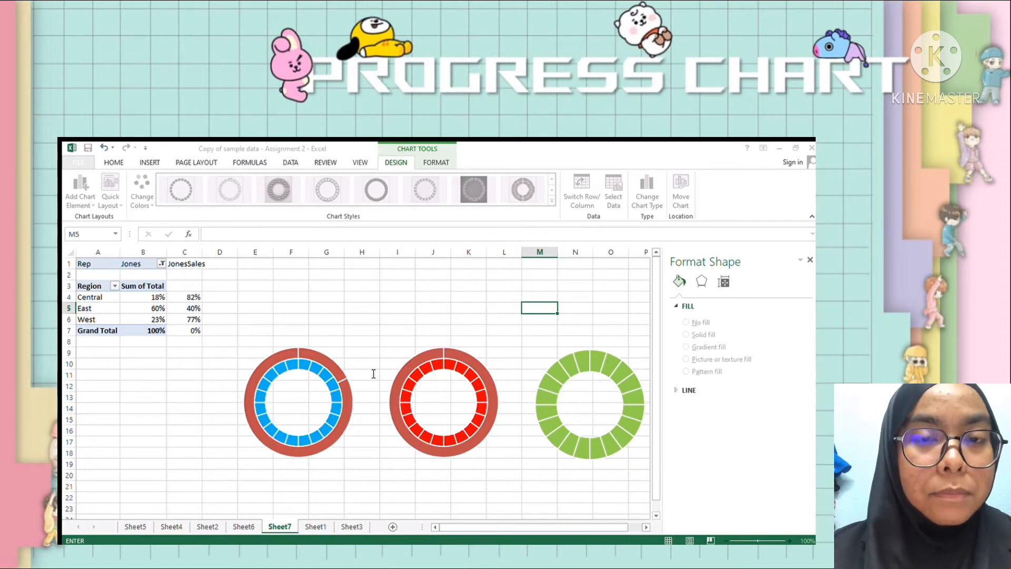
left_click_drag(139, 310, 177, 309)
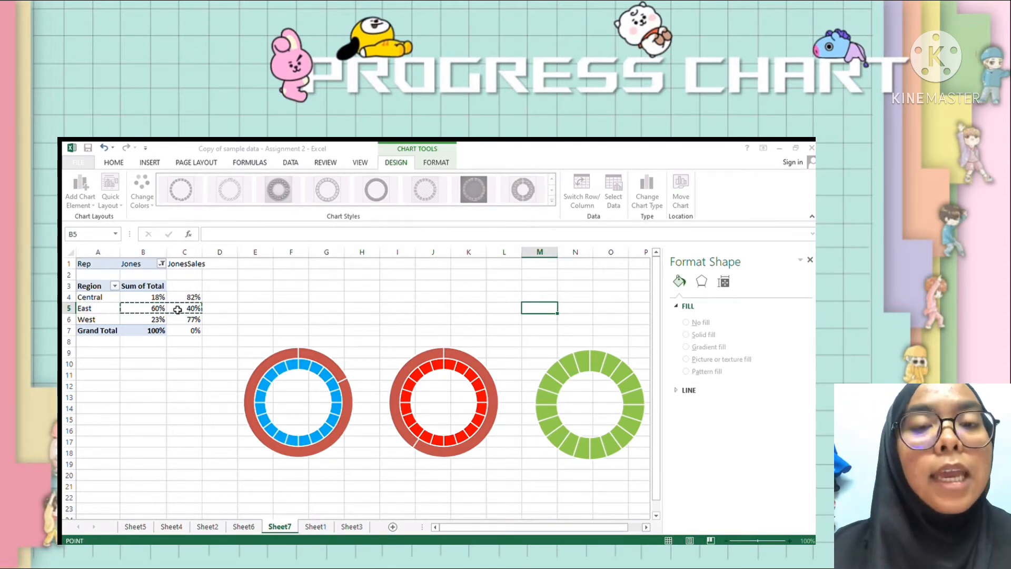
left_click(441, 389)
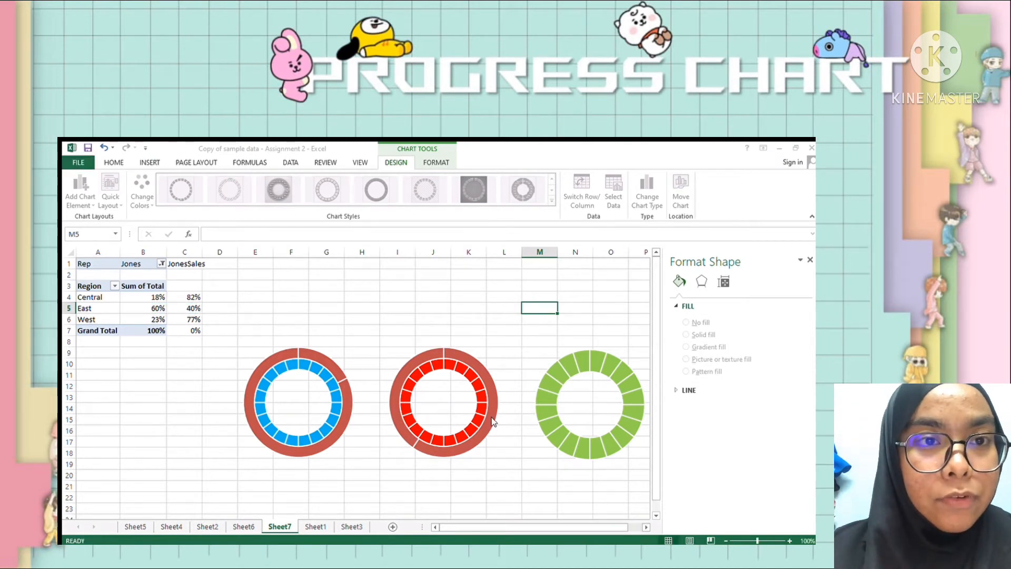
- Add a second series to the green doughnut chart, named from cell A6 (West) with values from B6:C6
left_click(554, 428)
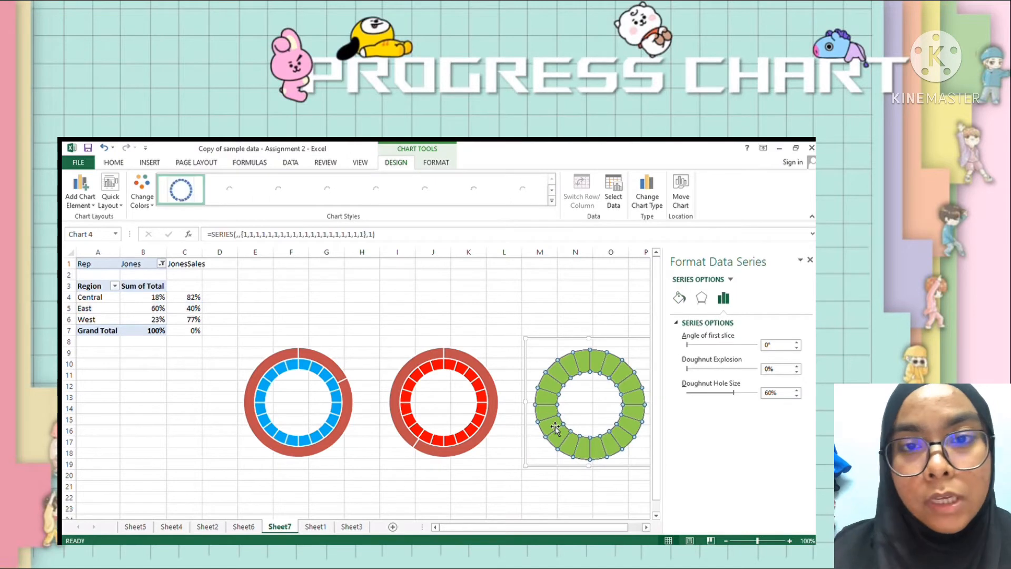
left_click(602, 470)
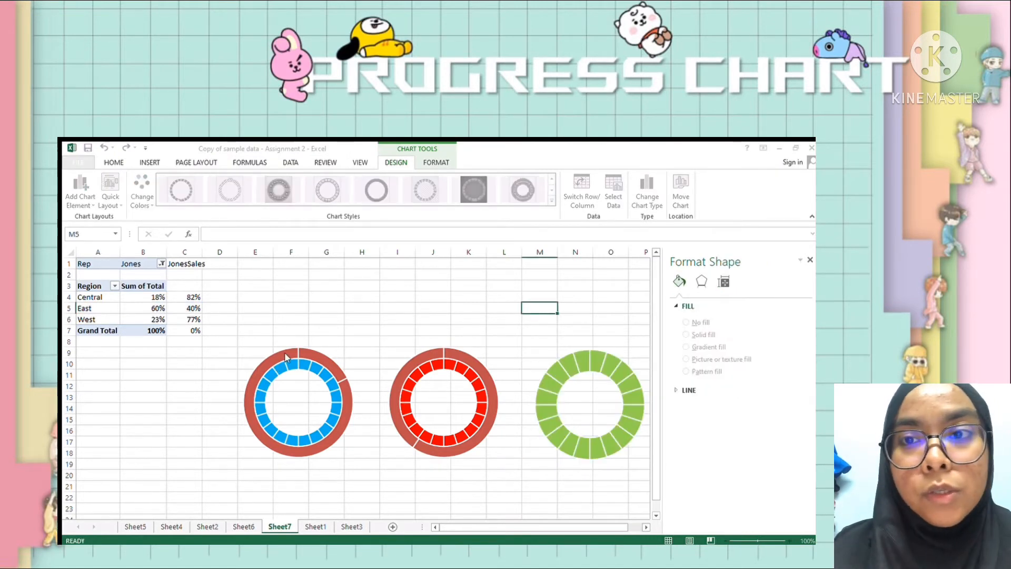
- Overlay each region's percentage series on the twenty-slice ring in all three doughnut charts
key("Delete")
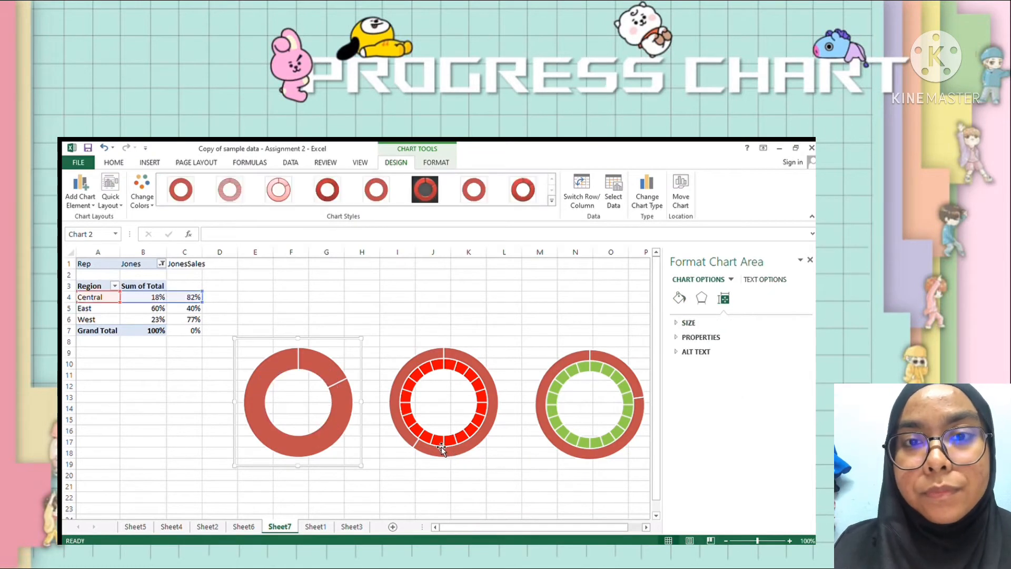
left_click(434, 442)
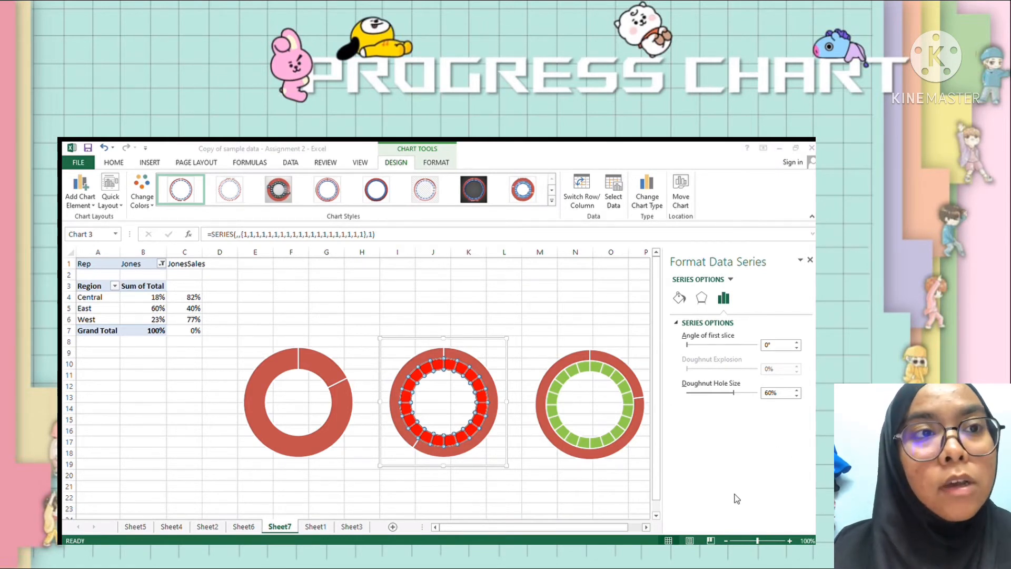
key("Delete")
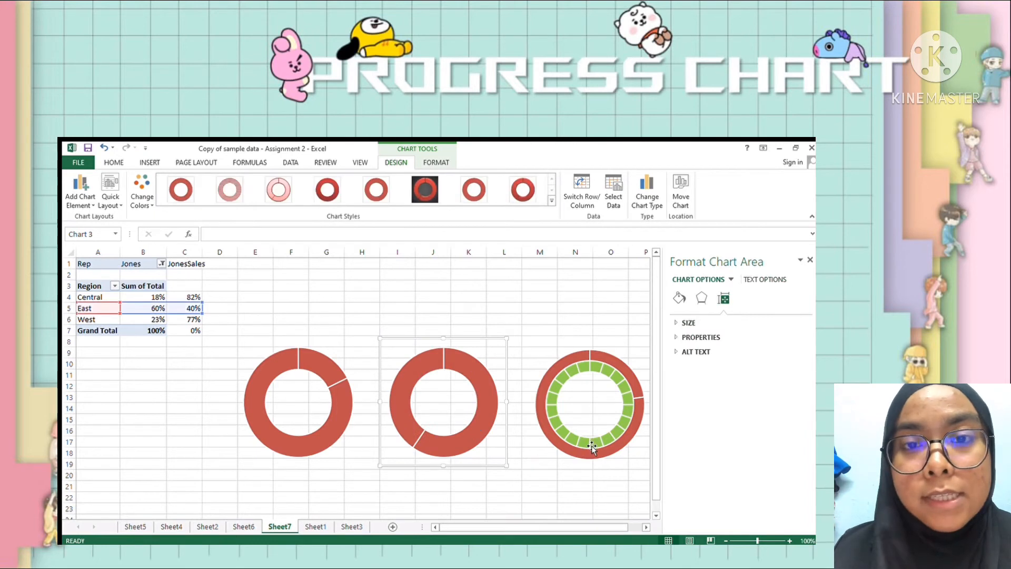
left_click(592, 441)
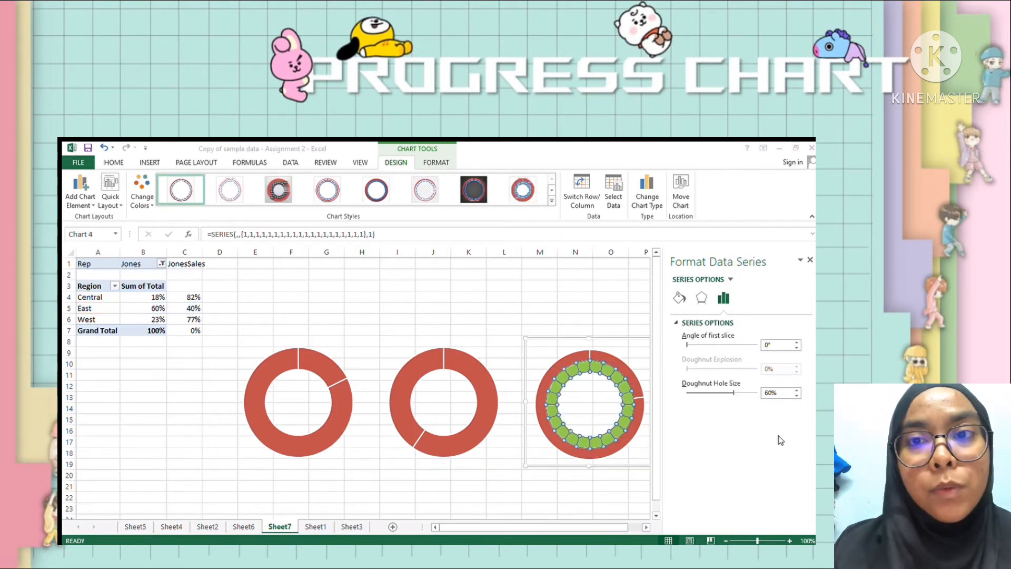
left_click(738, 490)
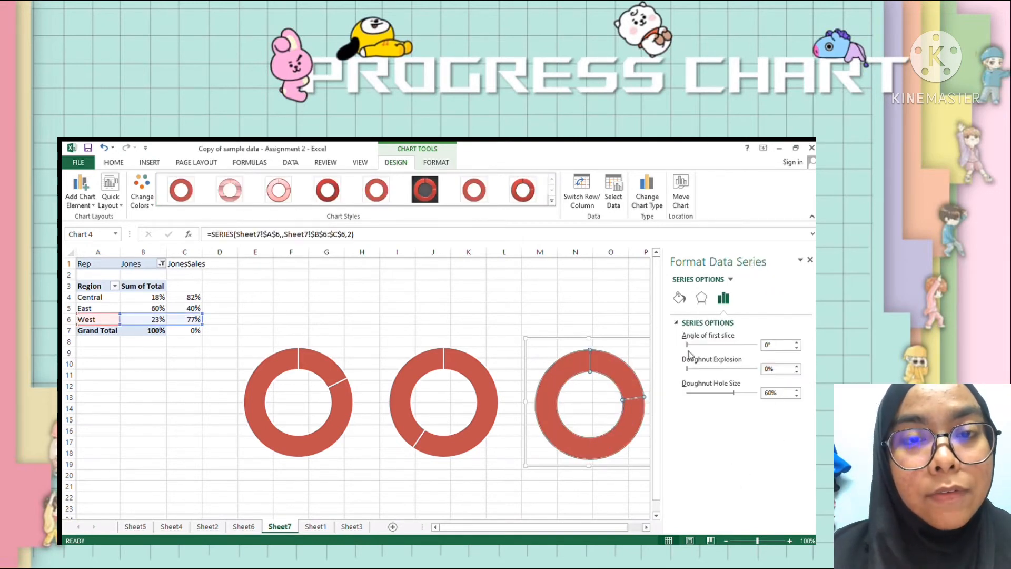
- Give the West percentage series a solid white fill and increase its transparency
left_click(677, 299)
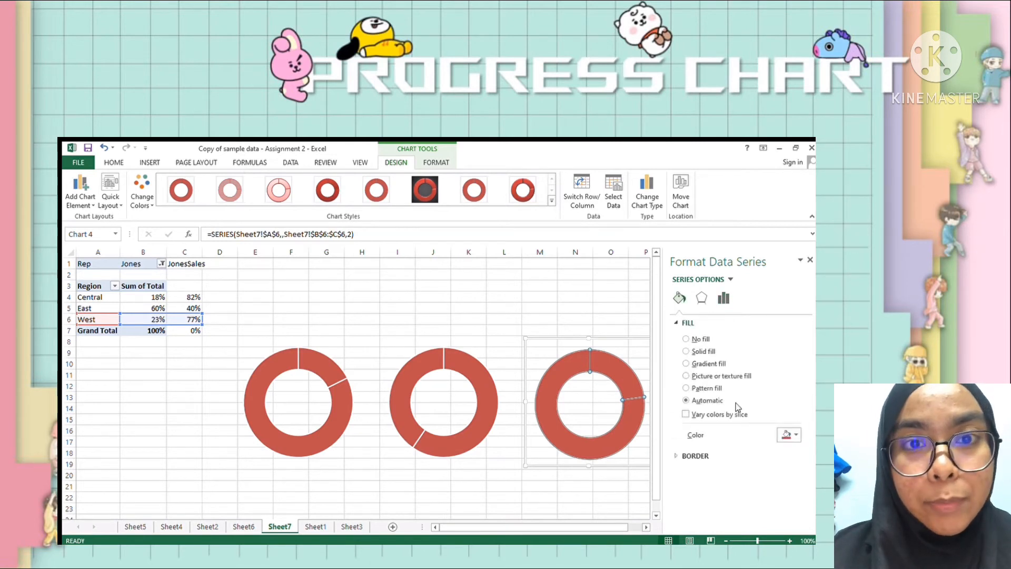
left_click(687, 350)
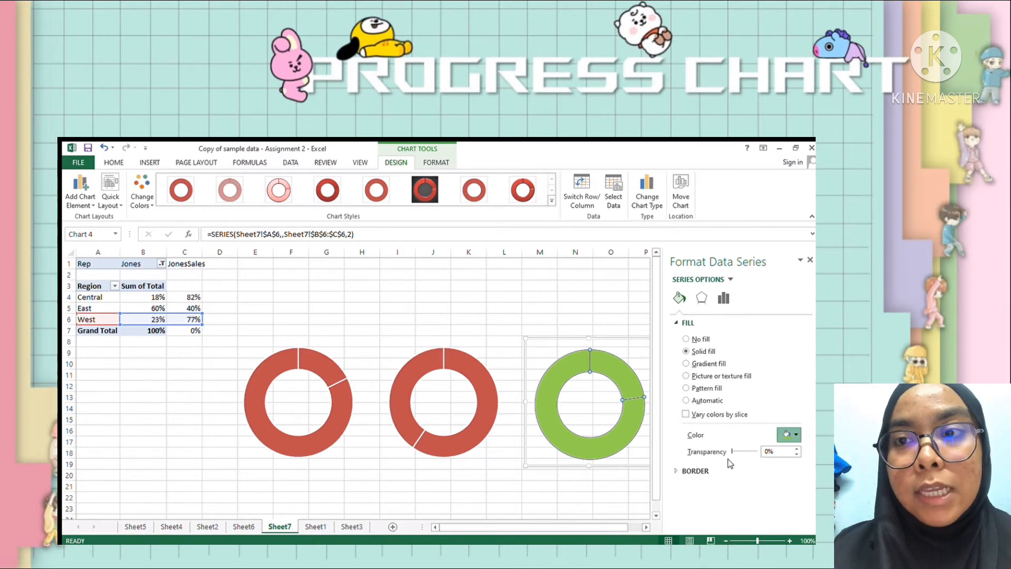
left_click(788, 435)
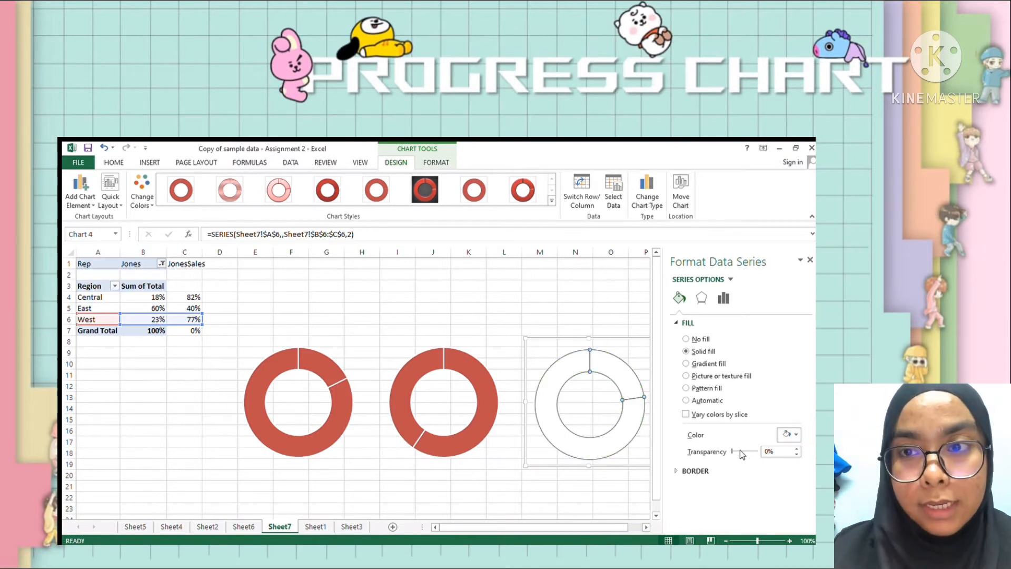
left_click(797, 448)
left_click(797, 449)
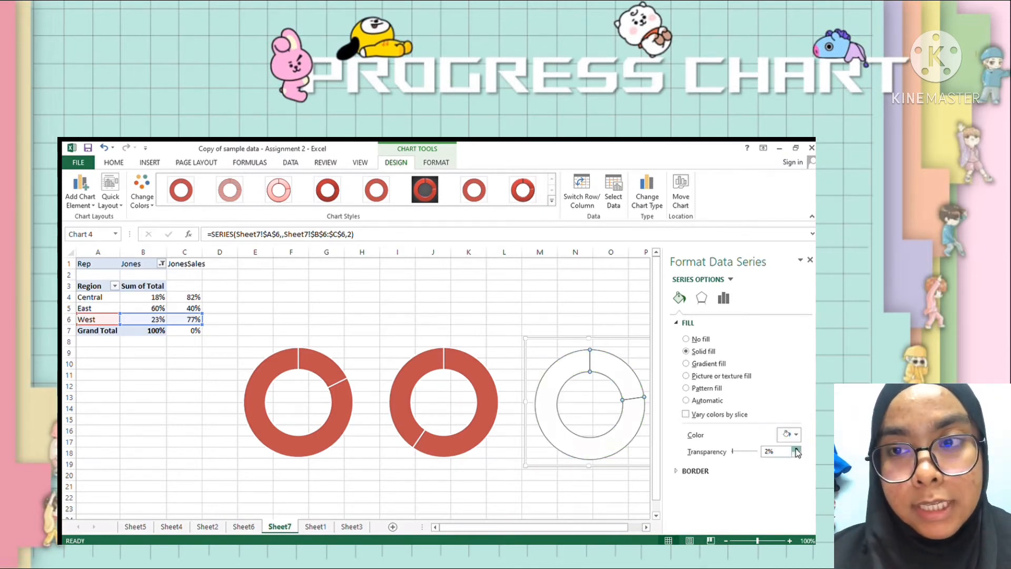
left_click(796, 449)
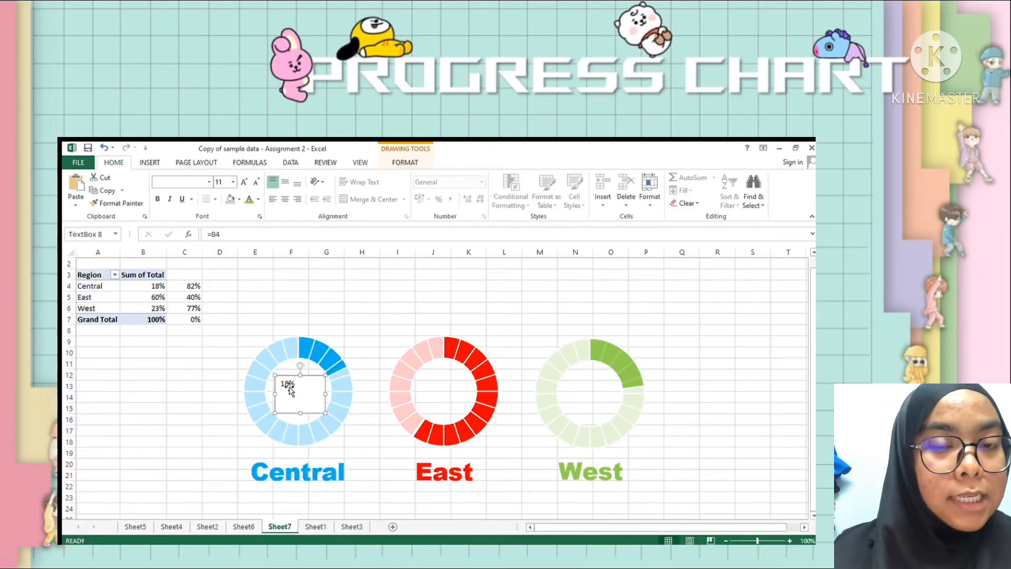
- Format the Central doughnut's percentage label in Arial Black at size 32 and widen its text box to about 3.84 cm
left_click(289, 388)
left_click(138, 163)
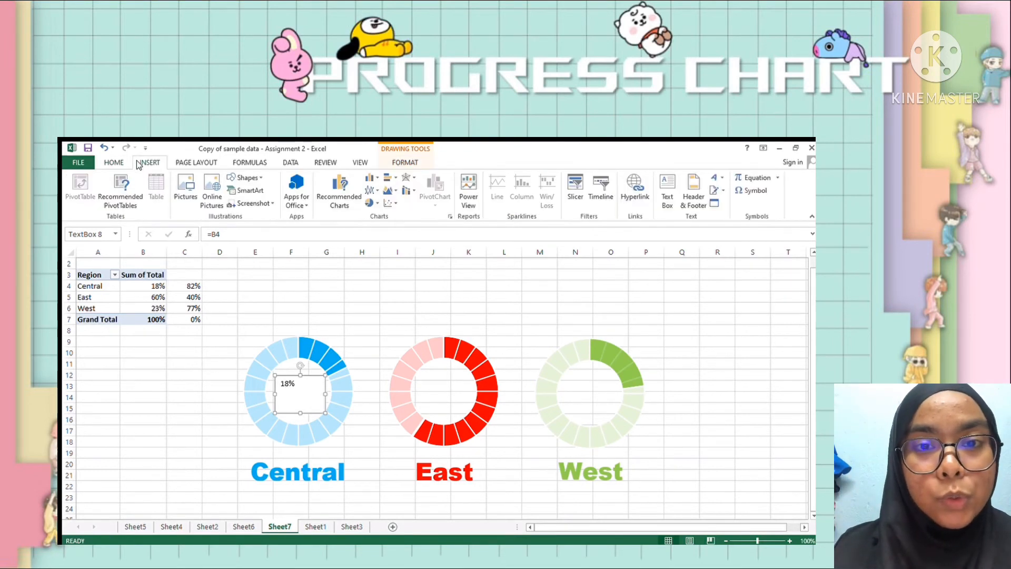
left_click(115, 163)
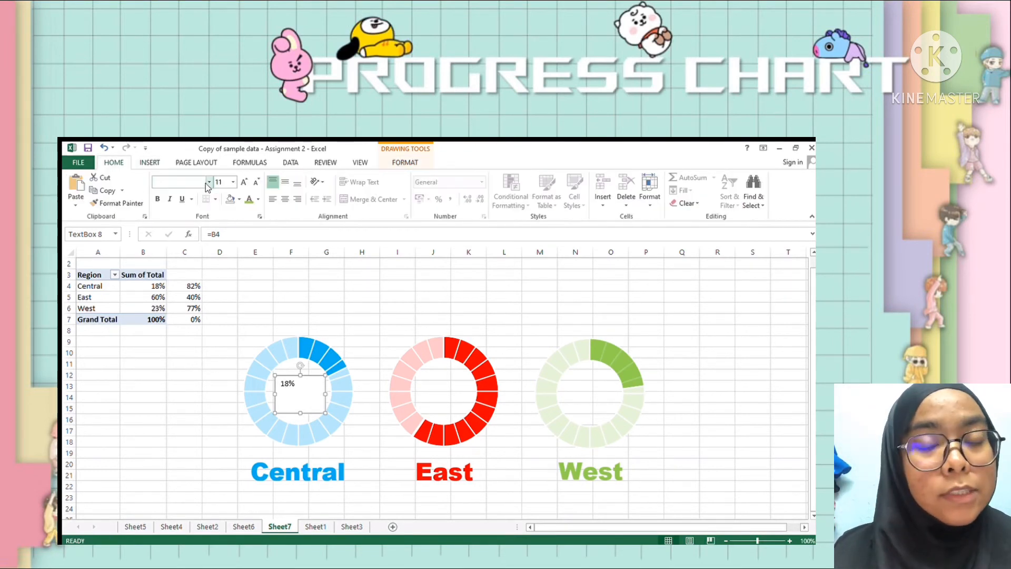
left_click(205, 254)
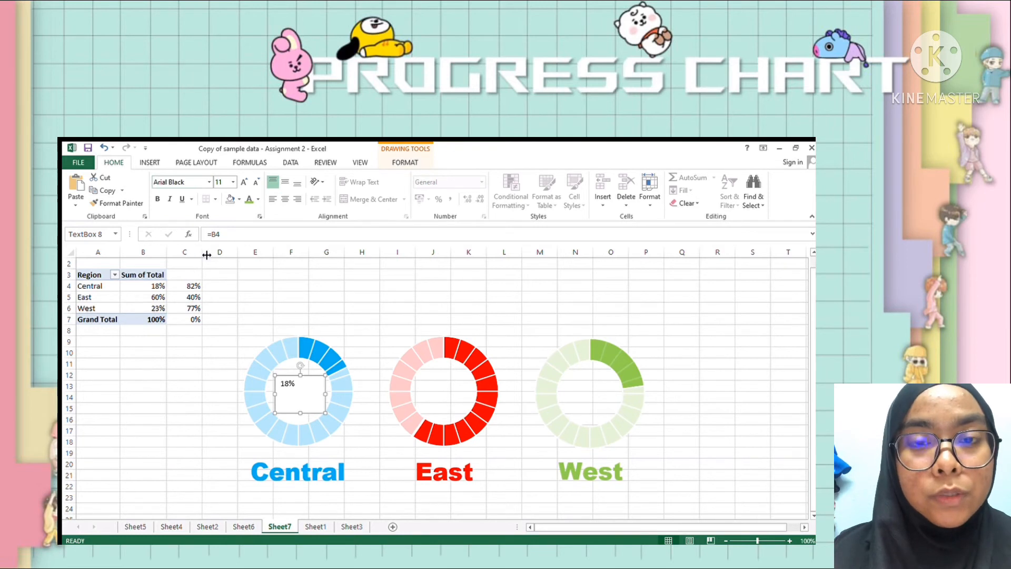
left_click(233, 182)
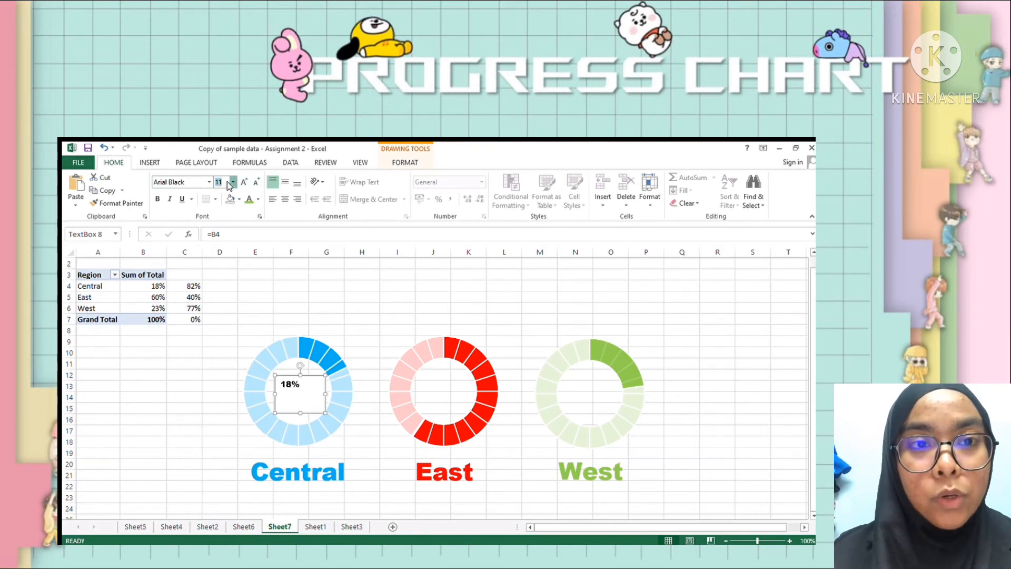
left_click(224, 323)
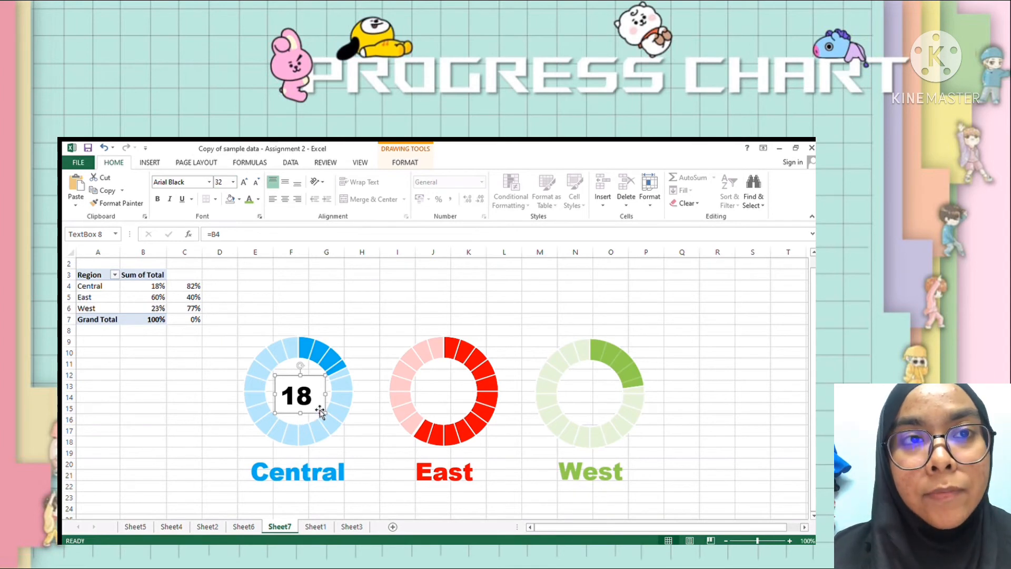
left_click_drag(326, 395, 293, 380)
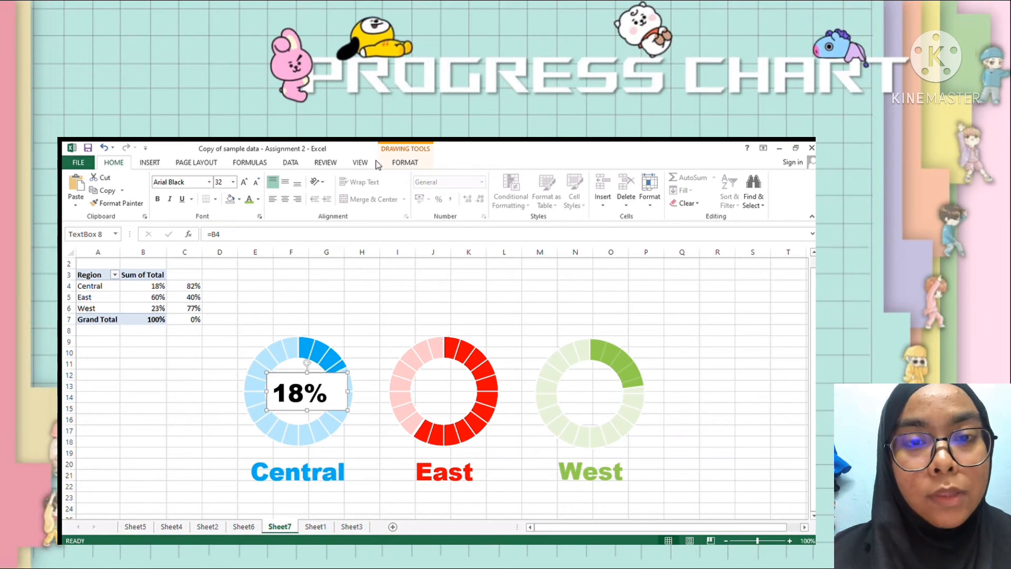
- Remove the fill and outline of the Central percentage label and colour its text blue to match the ring
left_click(407, 162)
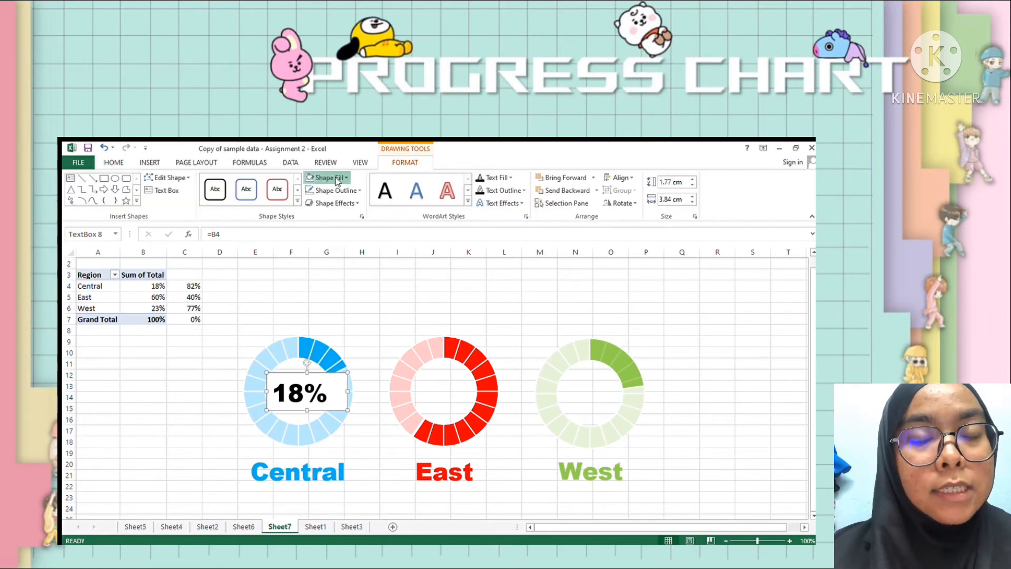
left_click(324, 177)
key("ctrl+z")
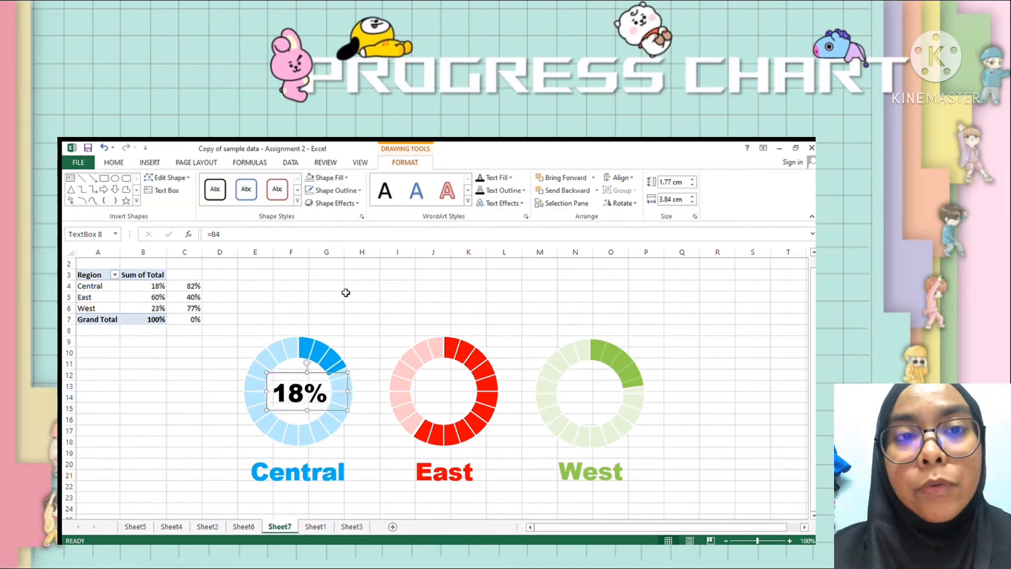
left_click(114, 163)
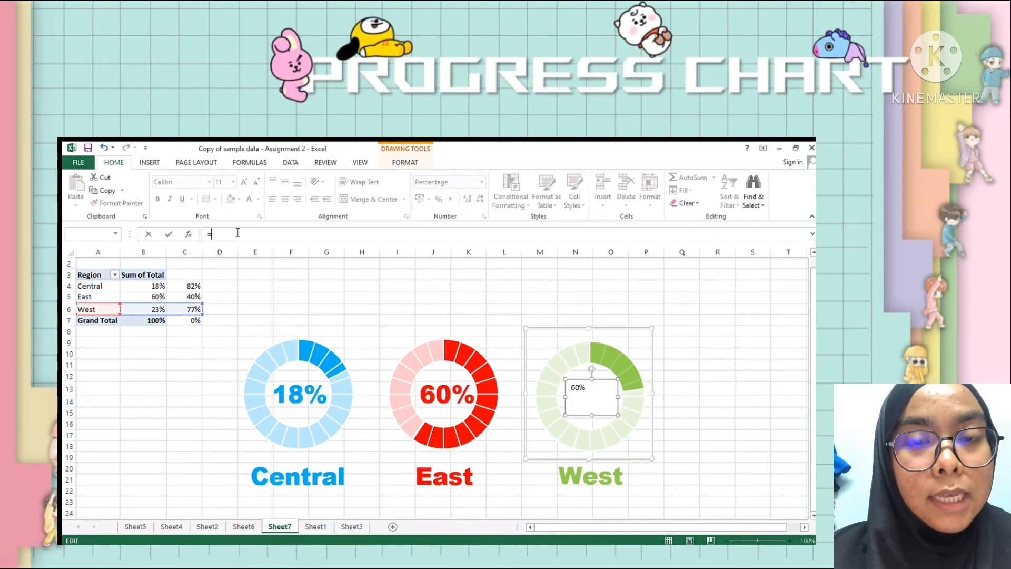
- Link the text box inside the West doughnut to cell B6 and format its percentage as large green text
type("B")
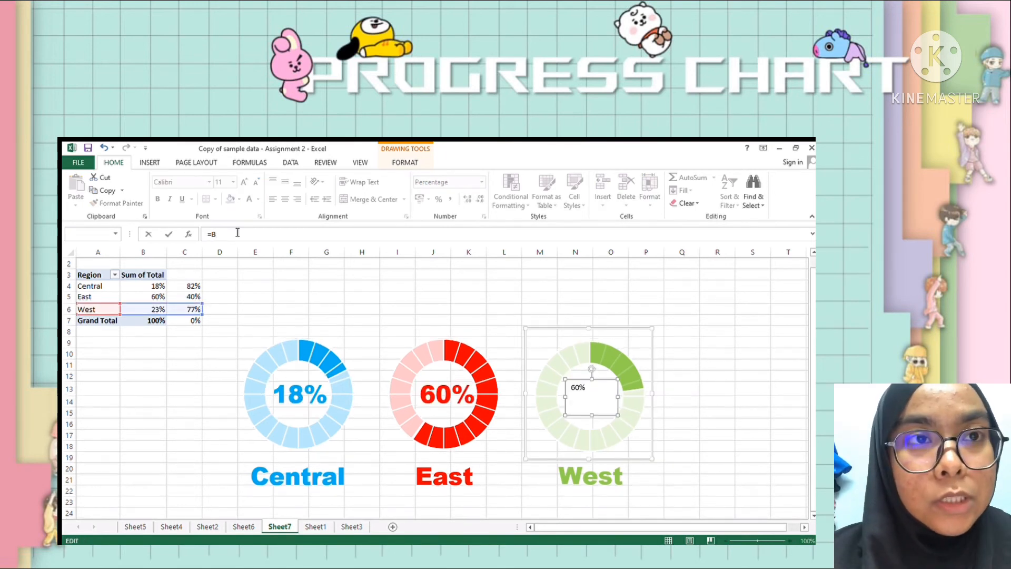
key("BackSpace")
key("BackSpace")
key("BackSpace")
left_click(579, 386)
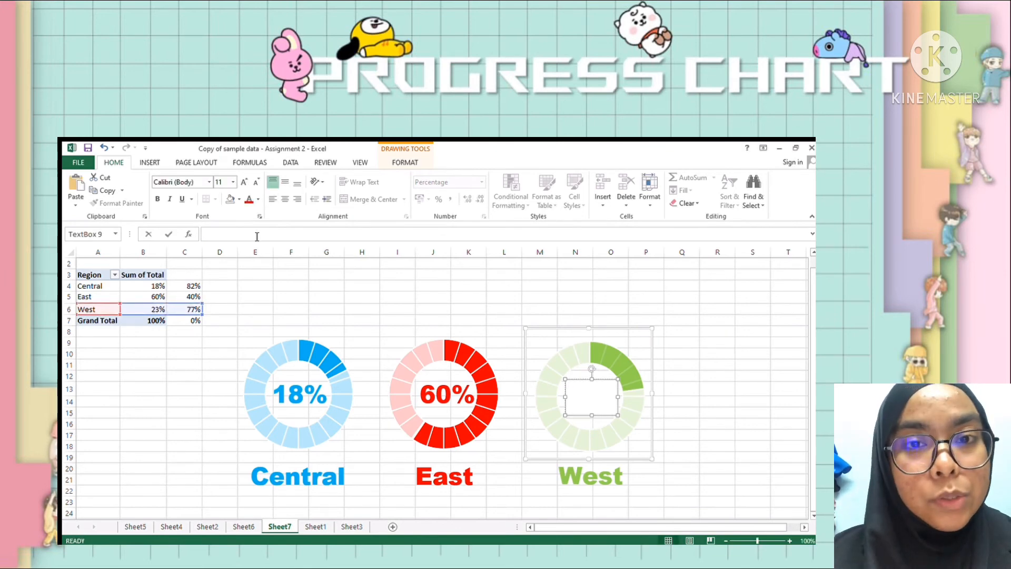
key("Escape")
- Draw a title text box about 11.5 cm wide above the doughnut charts and link it to cell C1
left_click(149, 163)
left_click(668, 191)
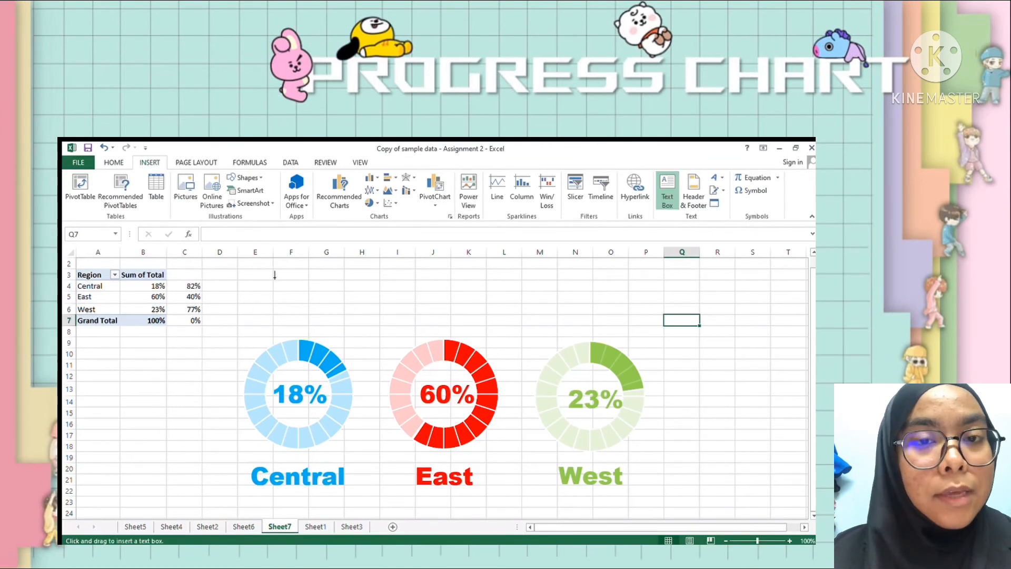
left_click_drag(271, 268, 512, 304)
scroll(414, 327, "up", 1)
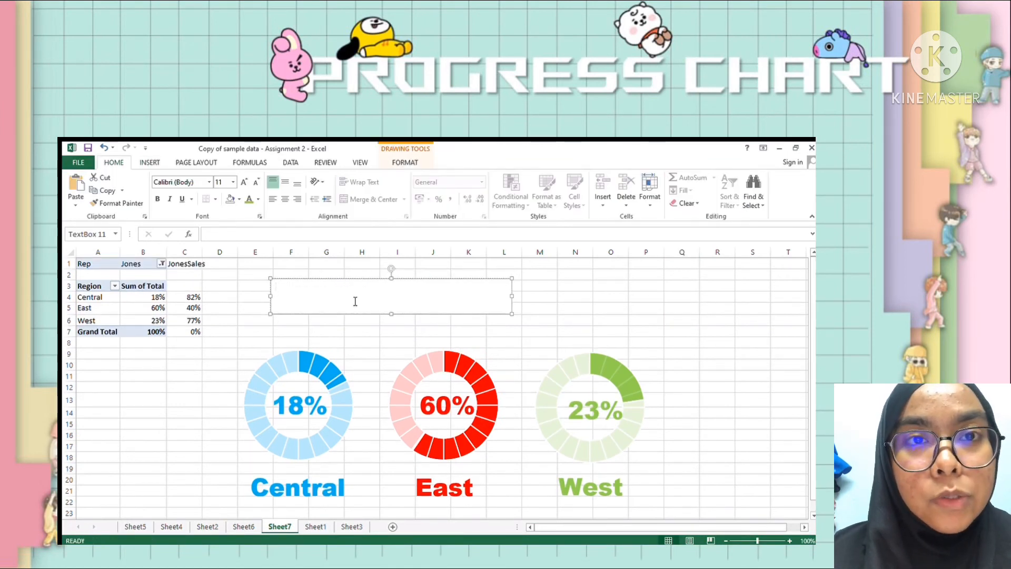
type("=")
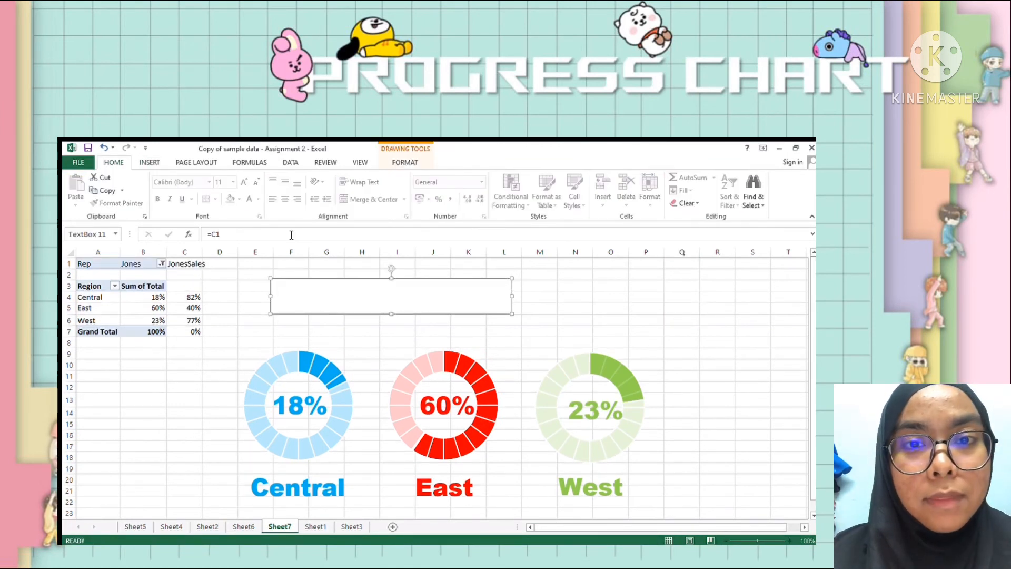
left_click(194, 257)
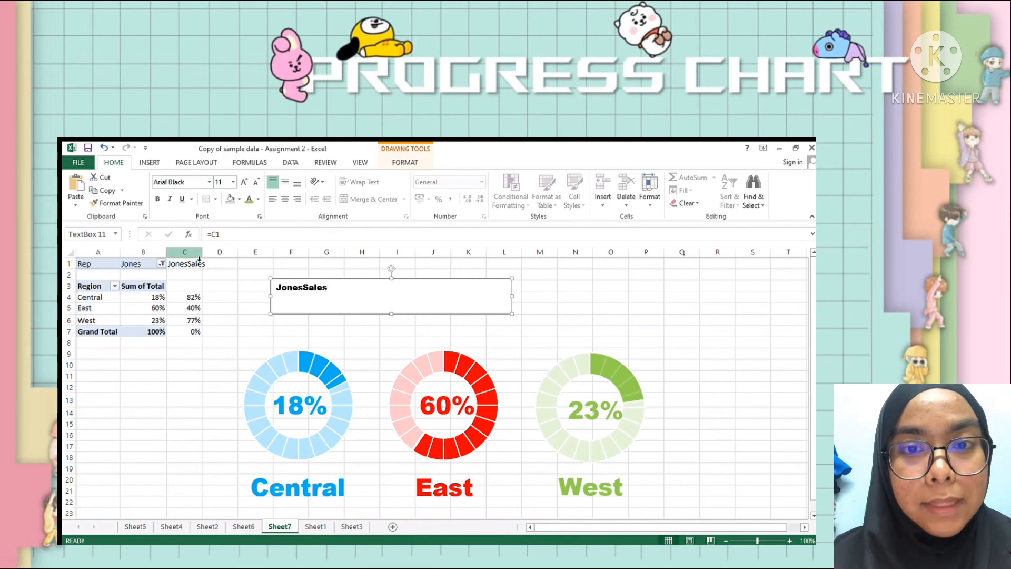
- Enlarge and underline the title text in Arial Black, and remove the fill and outline of its text box
left_click(182, 199)
left_click(233, 182)
left_click(220, 327)
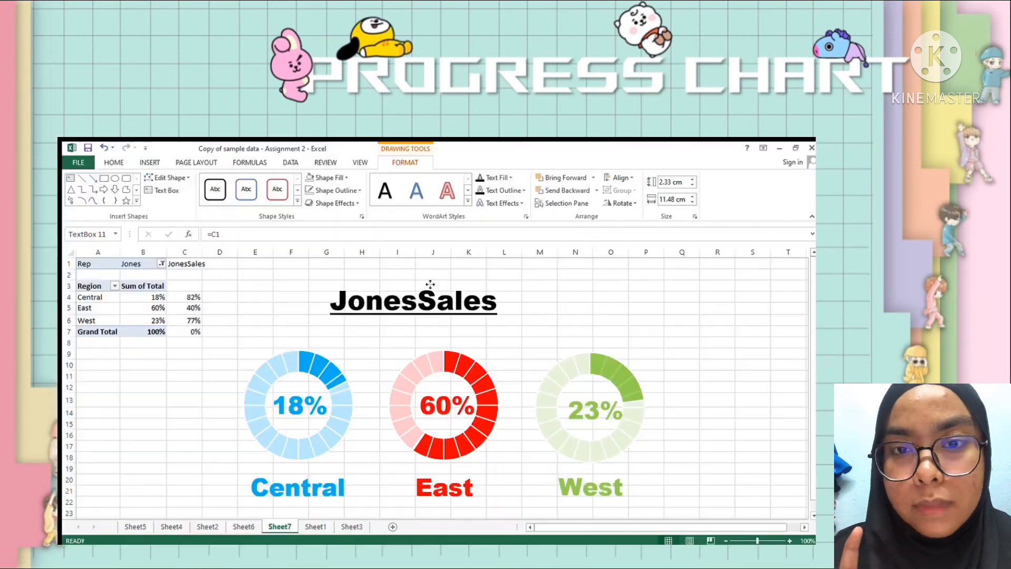
- Insert a Rep slicer for the pivot table and place it beside the West doughnut chart
left_click(716, 341)
left_click_drag(758, 540, 750, 541)
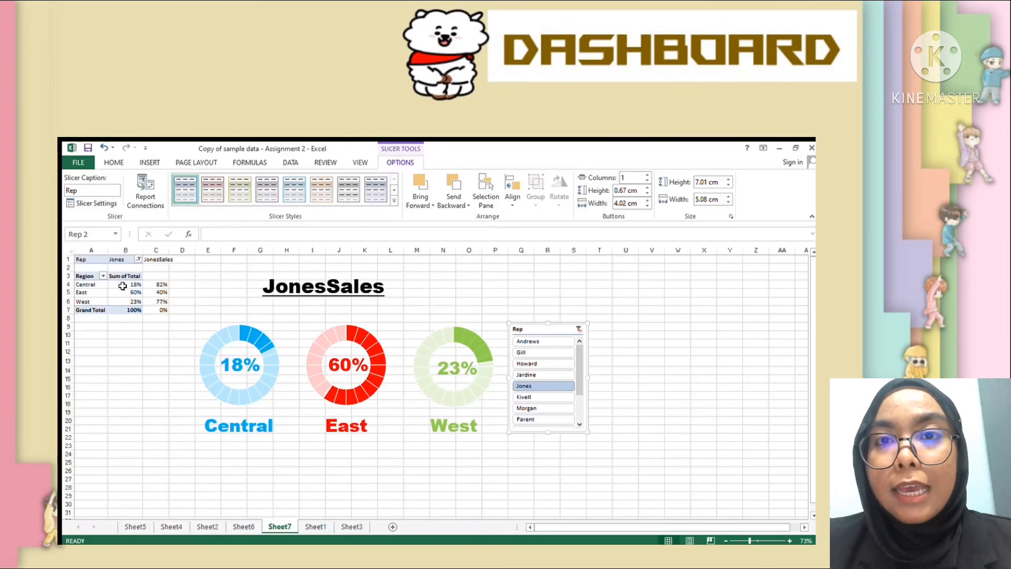
left_click(124, 285)
left_click(396, 160)
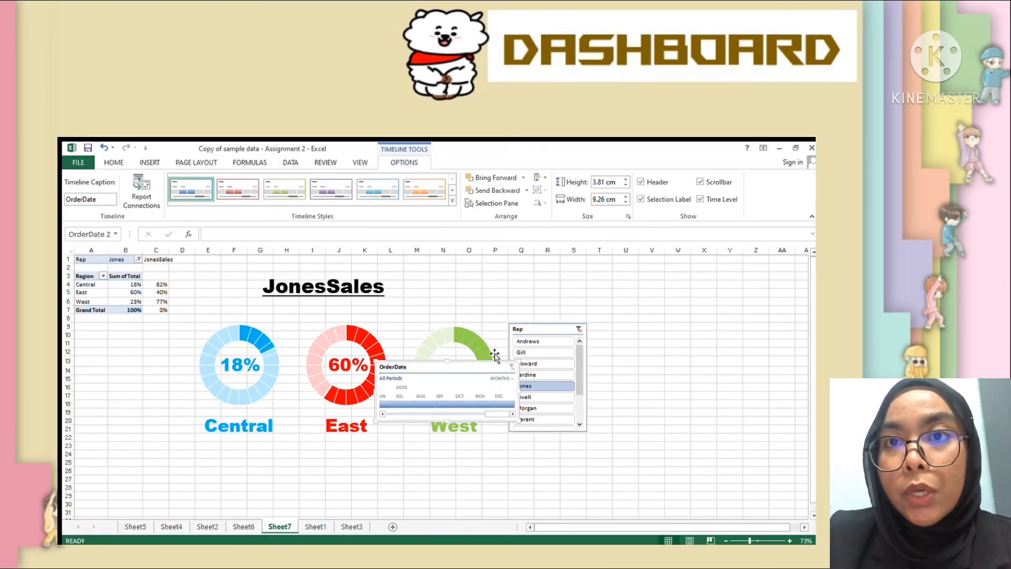
- Place an OrderDate timeline beside the Rep slicer, shorten the slicer to the timeline's height and shift both away from the doughnuts
left_click_drag(432, 363, 701, 333)
left_click_drag(586, 432, 582, 385)
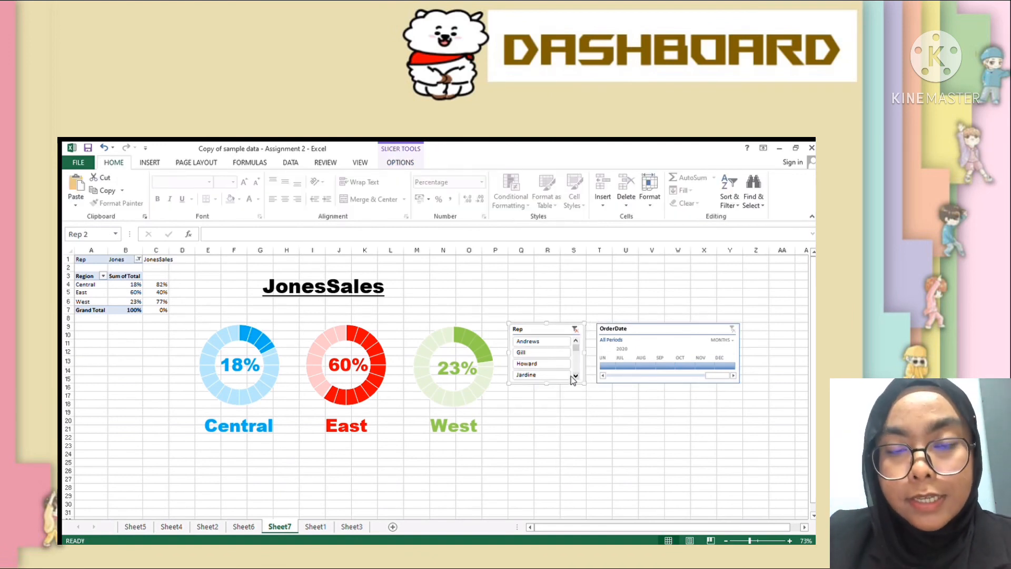
left_click(574, 377)
left_click_drag(643, 330, 670, 330)
left_click_drag(559, 331, 589, 331)
left_click(665, 332)
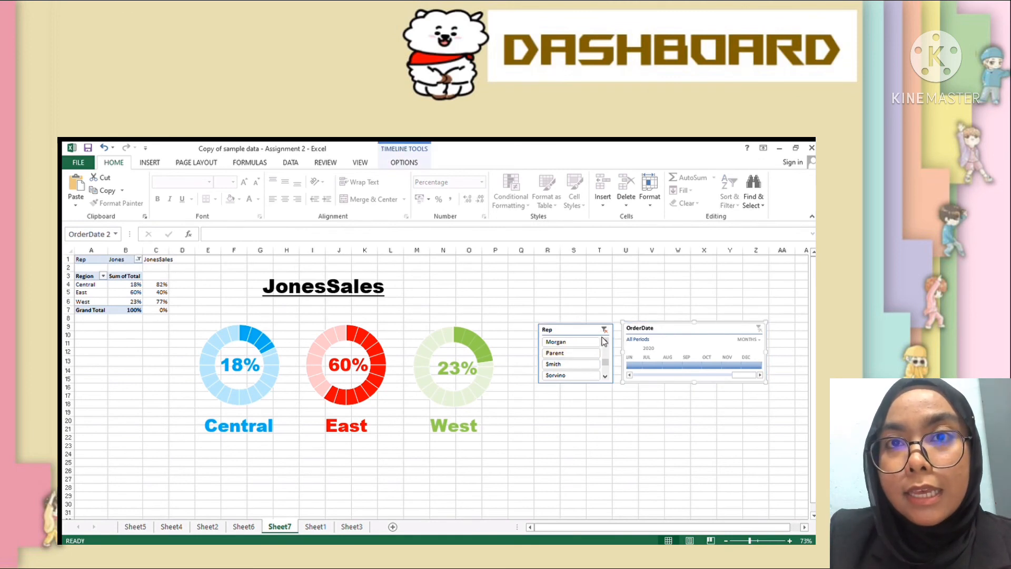
- Filter the Rep slicer to the rep directly below the current one, and limit the OrderDate timeline, grouped by years, to 2018
scroll(604, 341, "up", 2)
left_click(570, 353)
left_click(756, 340)
left_click(757, 354)
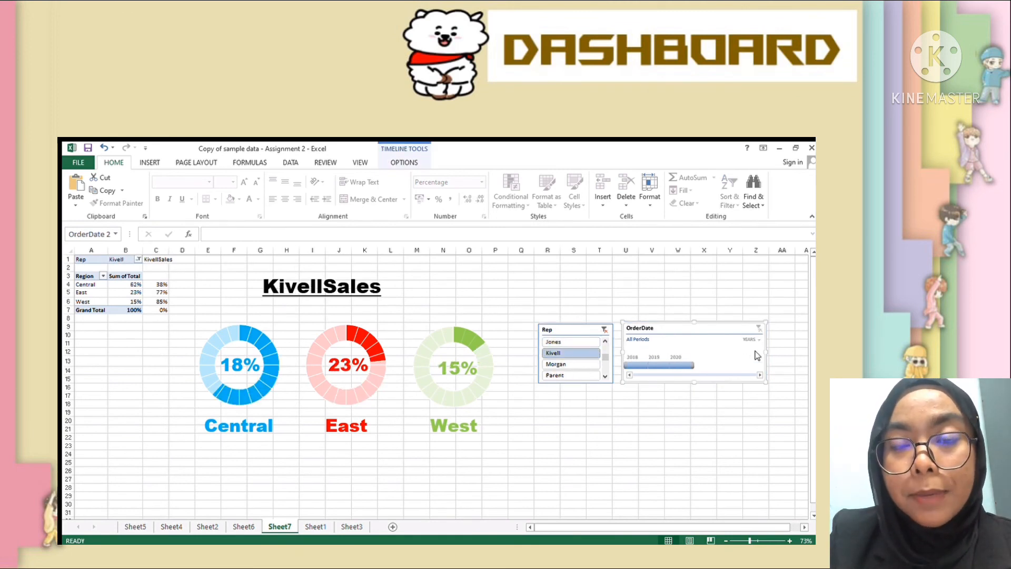
left_click(632, 366)
- Switch the Rep slicer to the next rep down, and return it to the rep originally selected
left_click(571, 362)
left_click(565, 341)
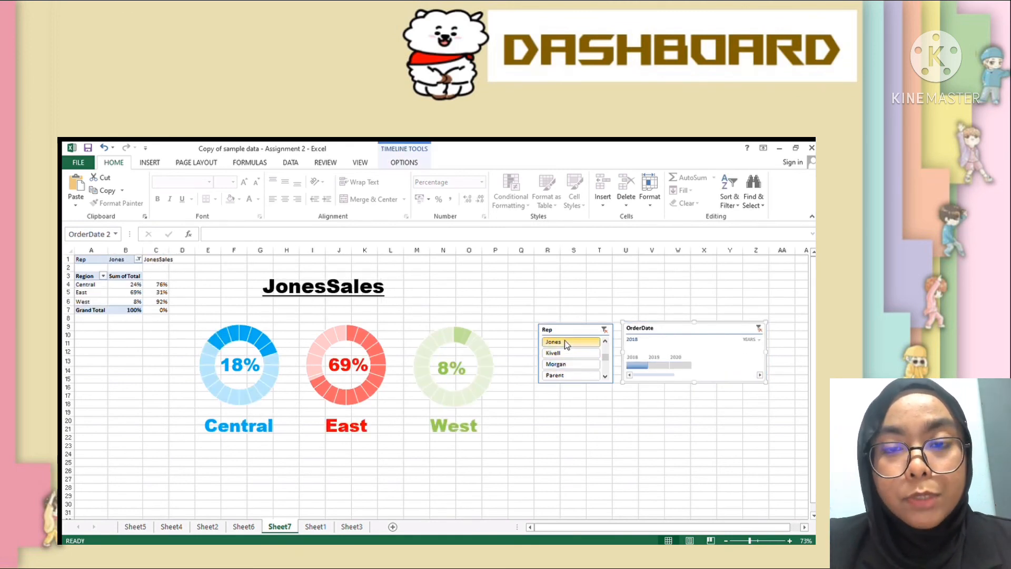
left_click(605, 377)
scroll(577, 356, "up", 2)
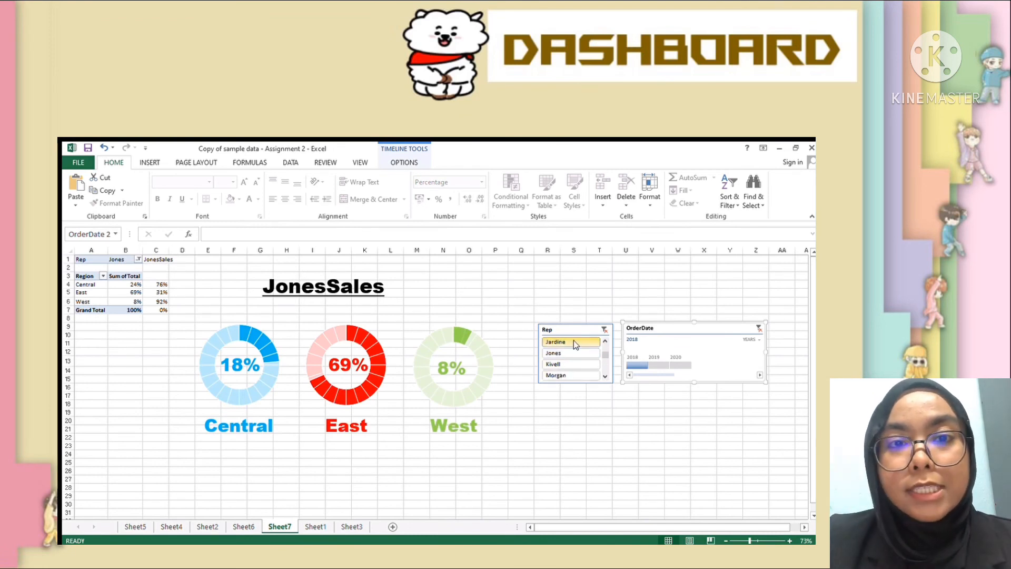